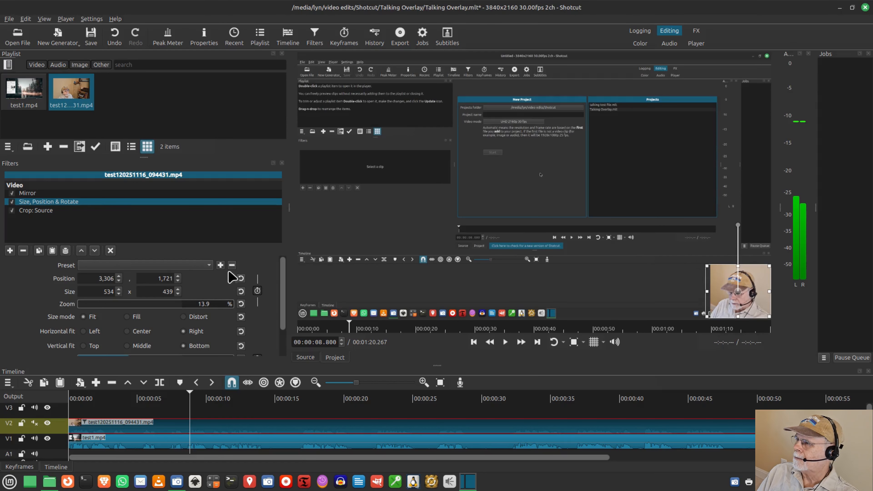
# Step: Split the overlay clip on V2 and the test1.mp4 clip on V1 at 00:00:14.233
pyautogui.click(111, 251)
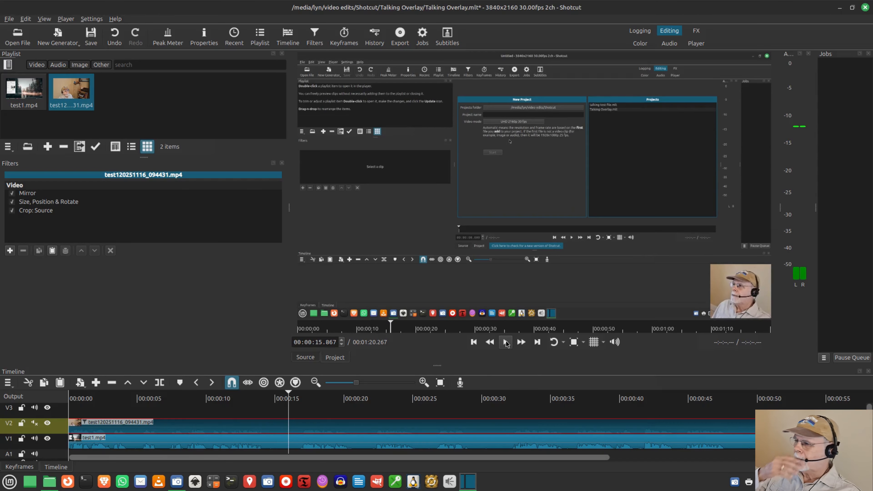
pyautogui.click(507, 344)
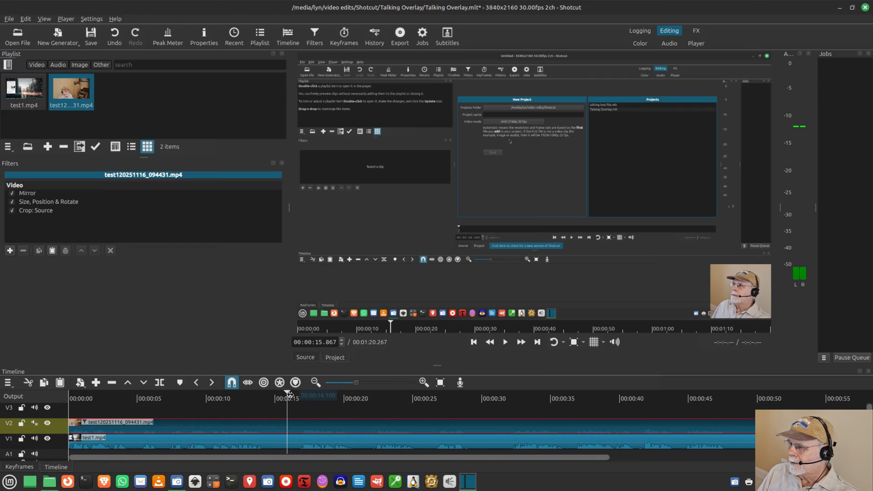
pyautogui.moveTo(287, 393); pyautogui.dragTo(266, 393)
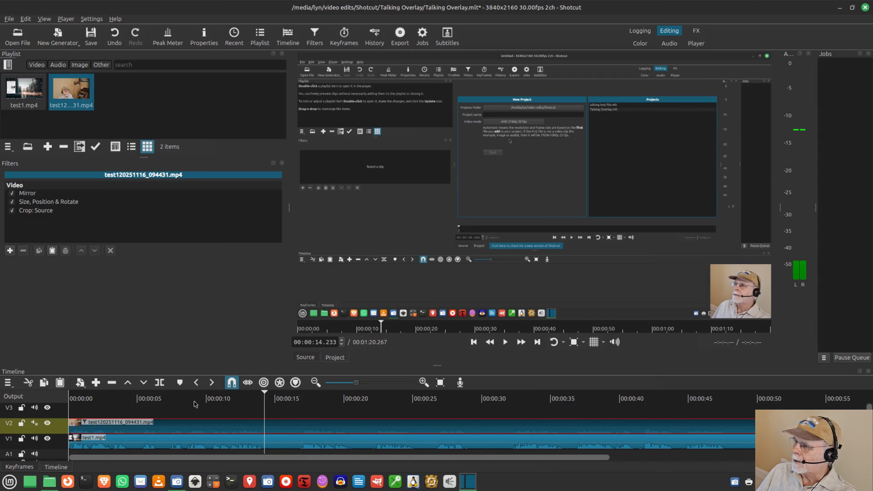
pyautogui.click(159, 382)
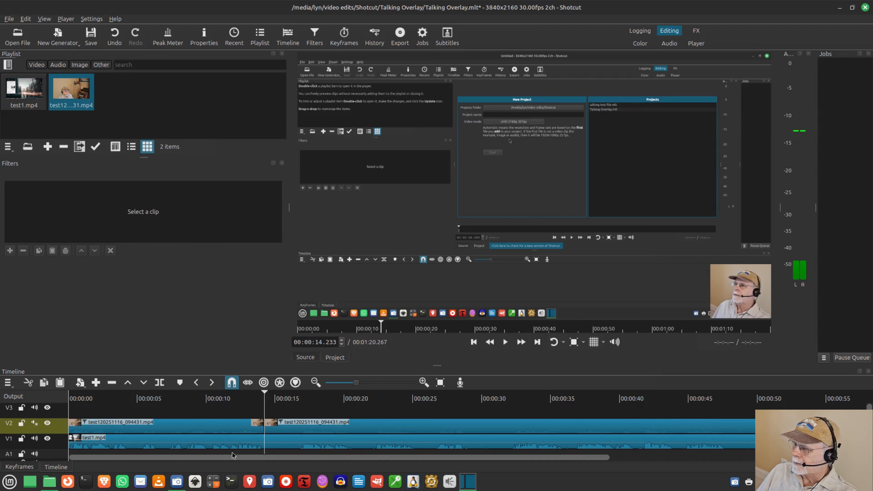
pyautogui.click(249, 446)
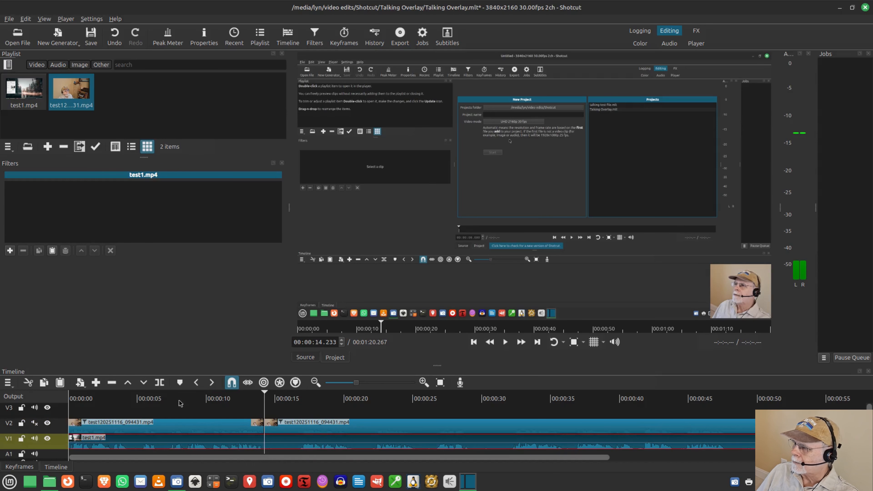
pyautogui.click(163, 384)
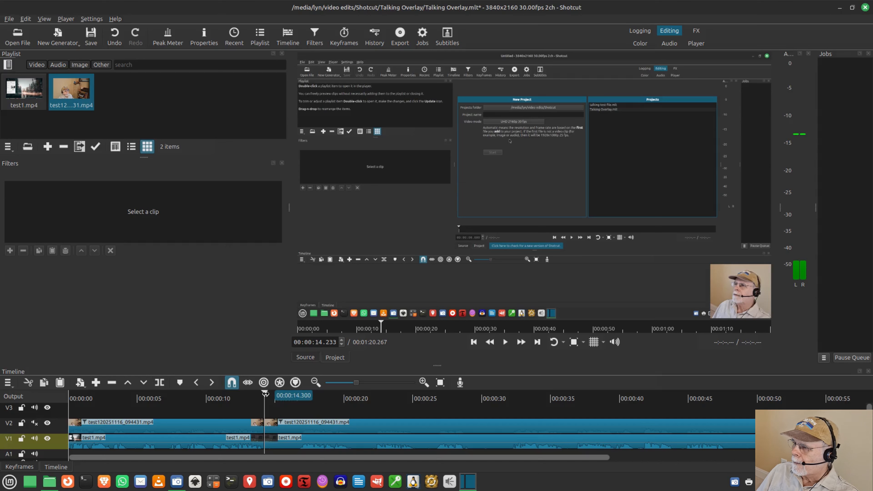
# Step: Split the clips on both V1 and V2 again at 00:00:16.533
pyautogui.moveTo(264, 394); pyautogui.dragTo(296, 457)
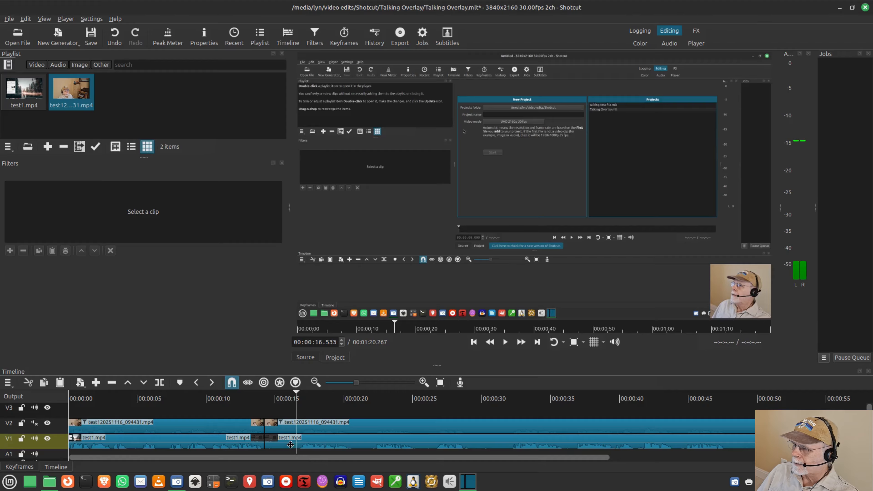
pyautogui.click(290, 445)
pyautogui.click(160, 382)
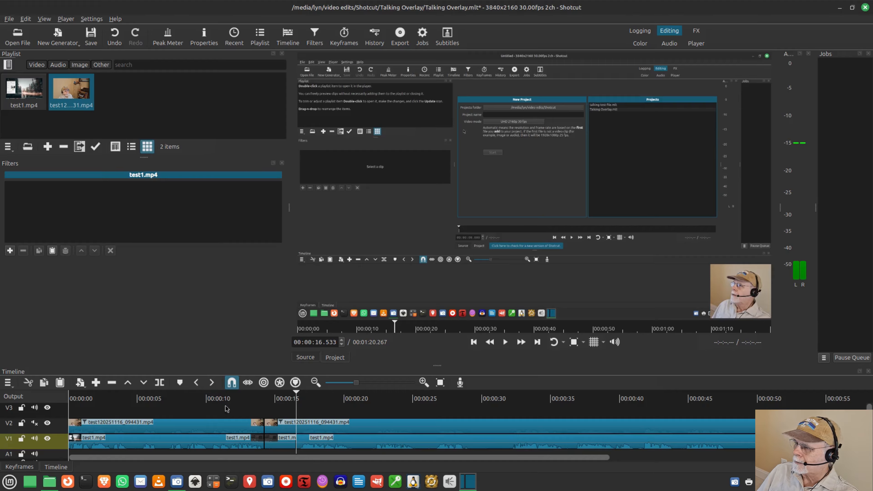
pyautogui.click(286, 430)
pyautogui.click(157, 382)
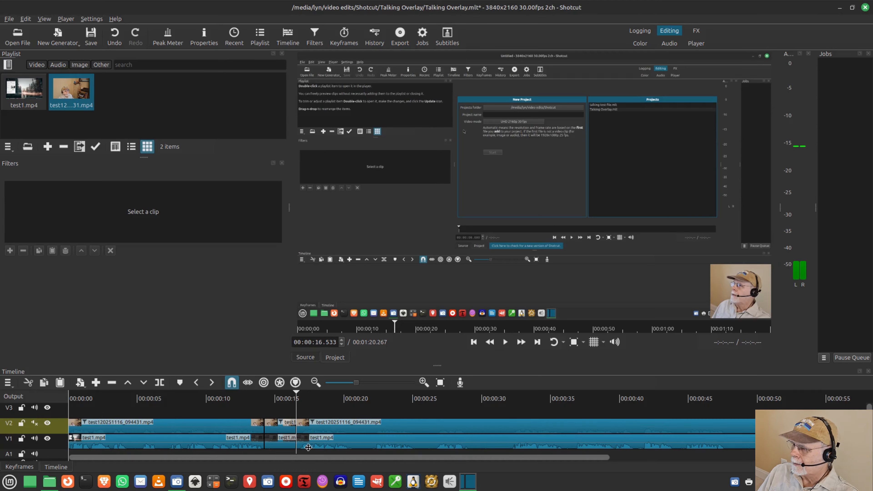
# Step: Cut the short segment between the two splits out of V2 and V1, closing the gaps
pyautogui.click(284, 429)
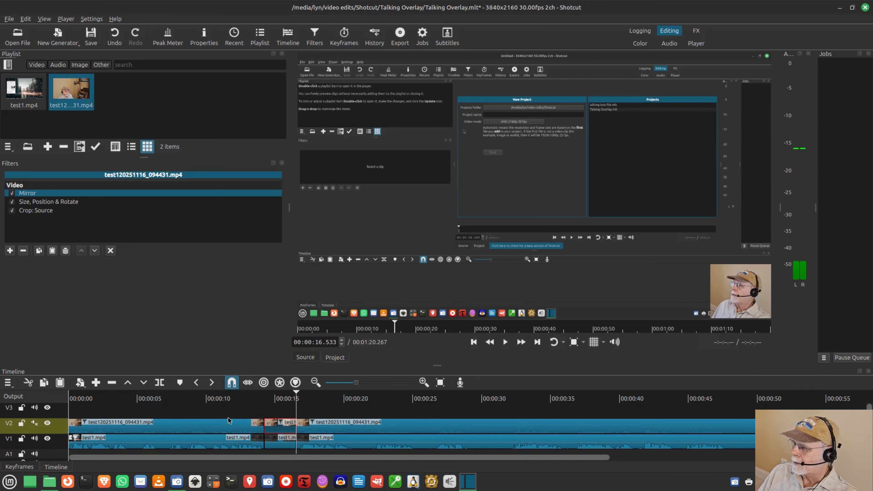
pyautogui.click(29, 383)
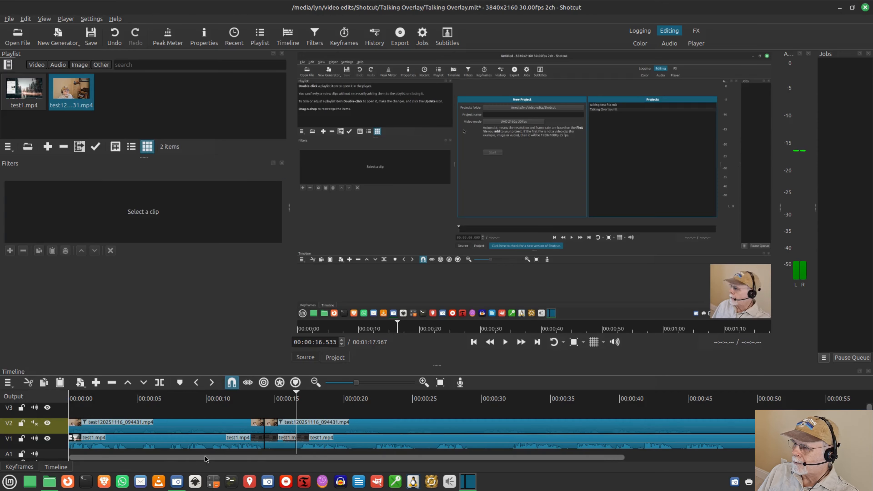
pyautogui.click(289, 444)
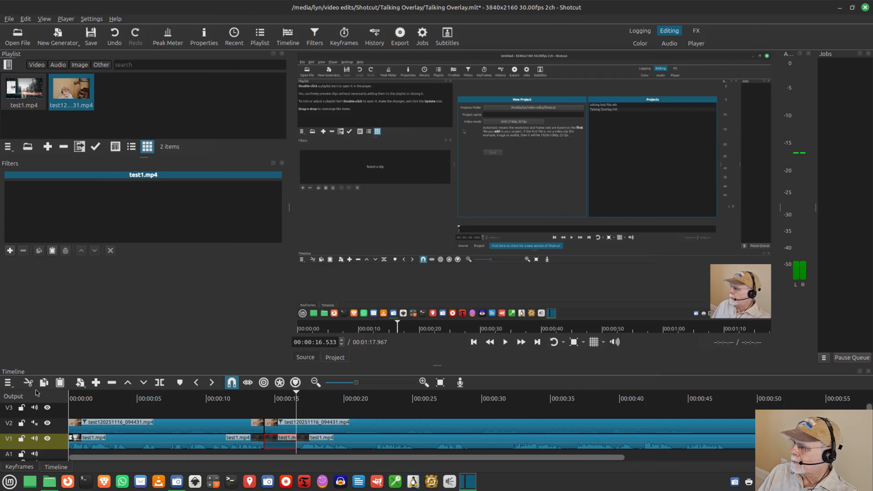
pyautogui.click(29, 383)
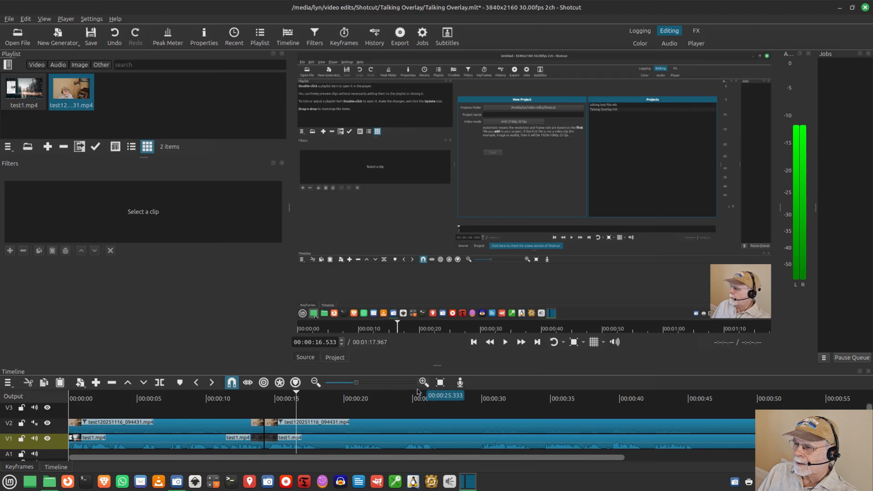
# Step: Split the long remaining clips on V1 and V2 near their ends at 00:01:07.533
pyautogui.click(316, 383)
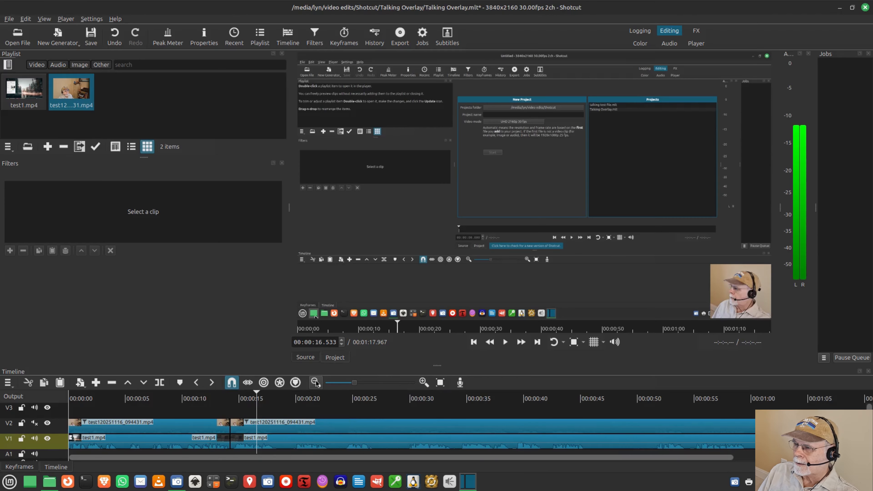
pyautogui.click(315, 383)
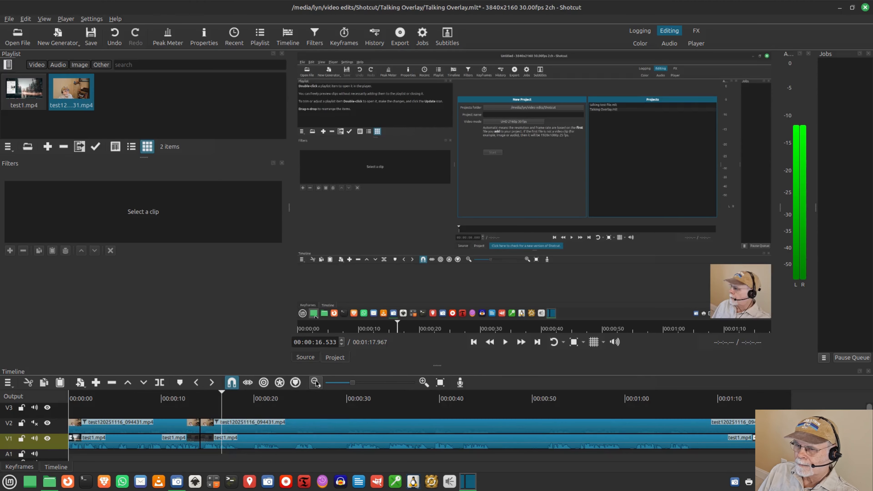
pyautogui.click(315, 382)
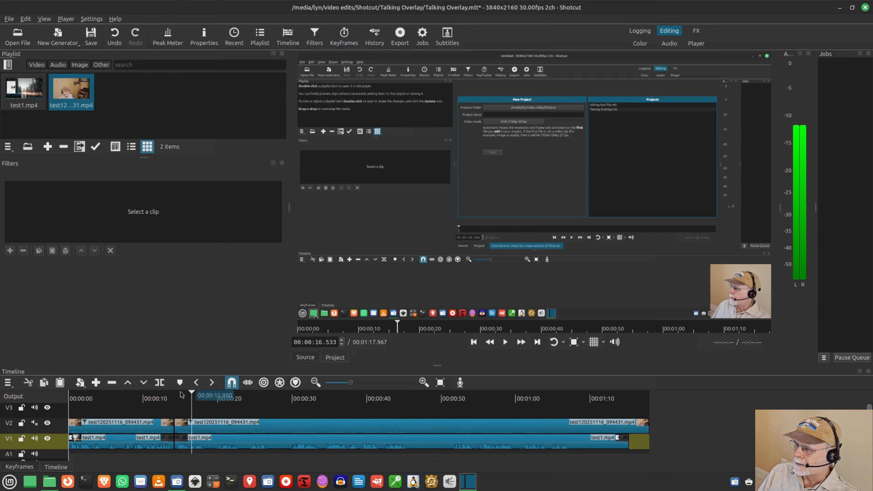
pyautogui.moveTo(191, 393); pyautogui.dragTo(571, 406)
pyautogui.click(588, 445)
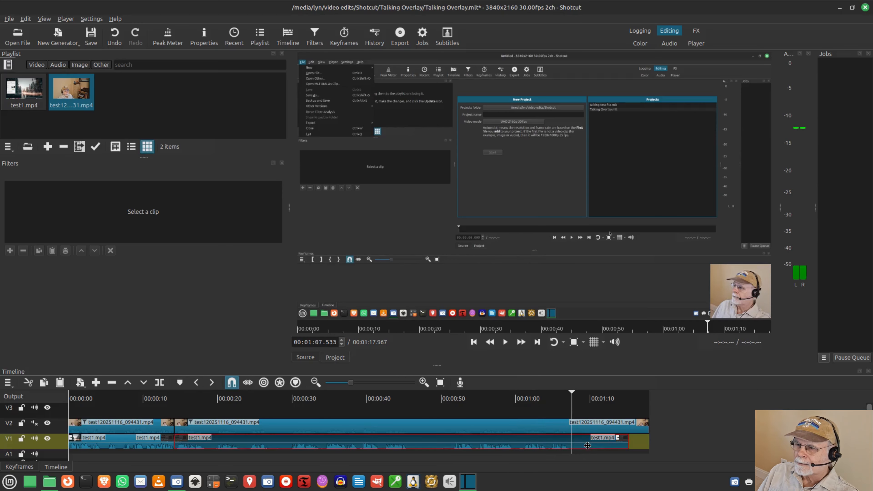
pyautogui.click(159, 383)
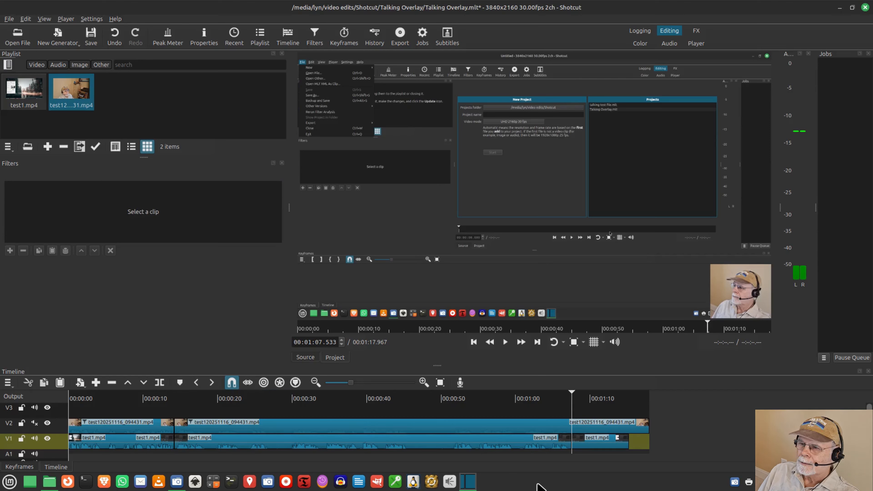
pyautogui.click(589, 430)
pyautogui.click(588, 429)
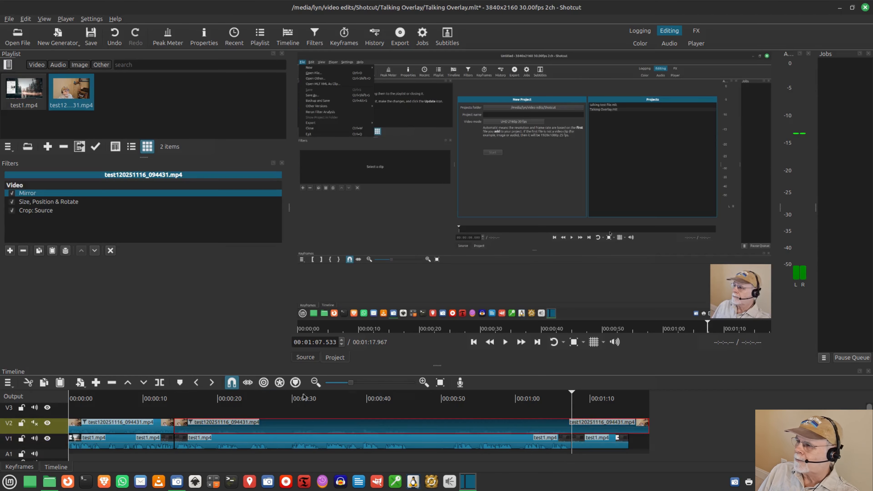
pyautogui.click(160, 383)
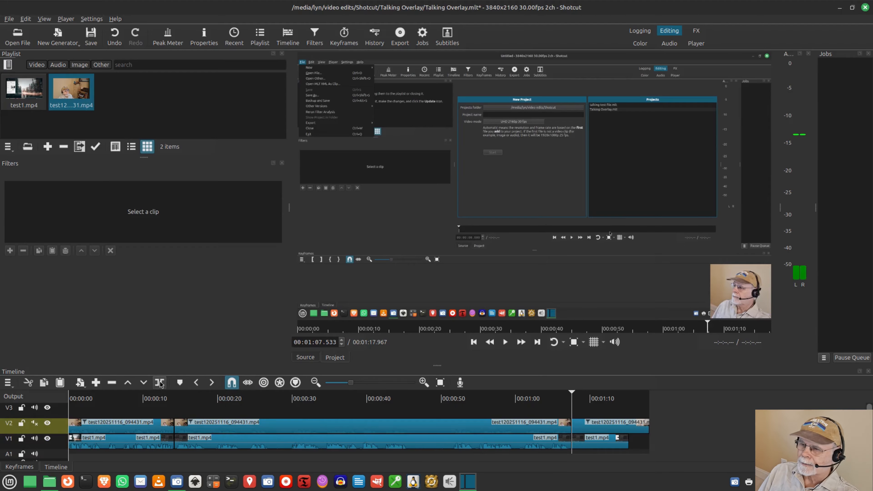
# Step: Delete the end pieces after the 00:01:07.533 split from V2 and V1
pyautogui.click(617, 430)
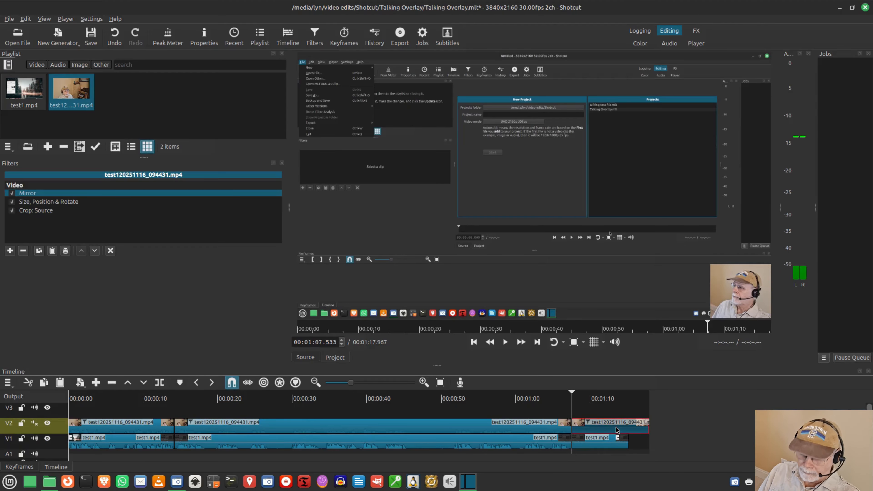
pyautogui.press('Delete')
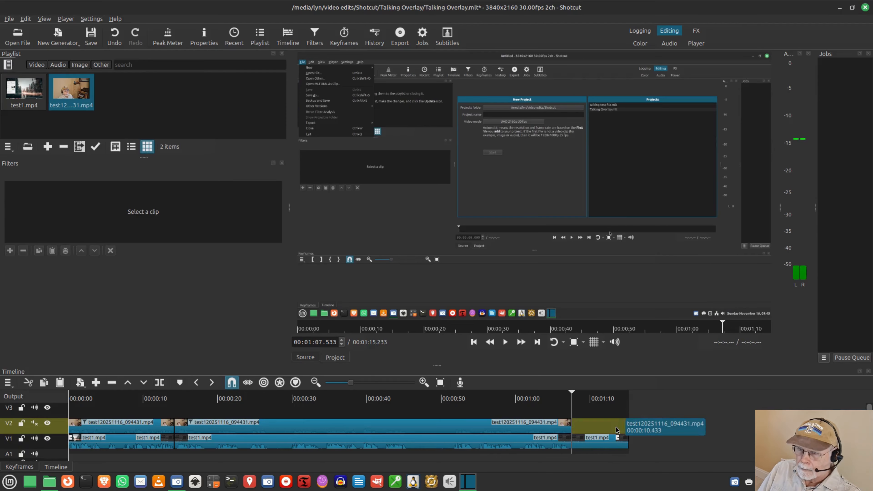
pyautogui.click(615, 447)
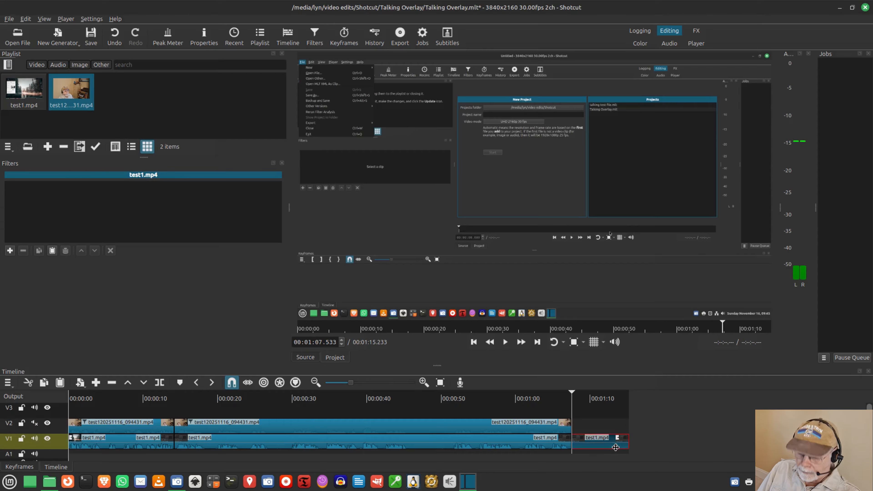
pyautogui.press('Delete')
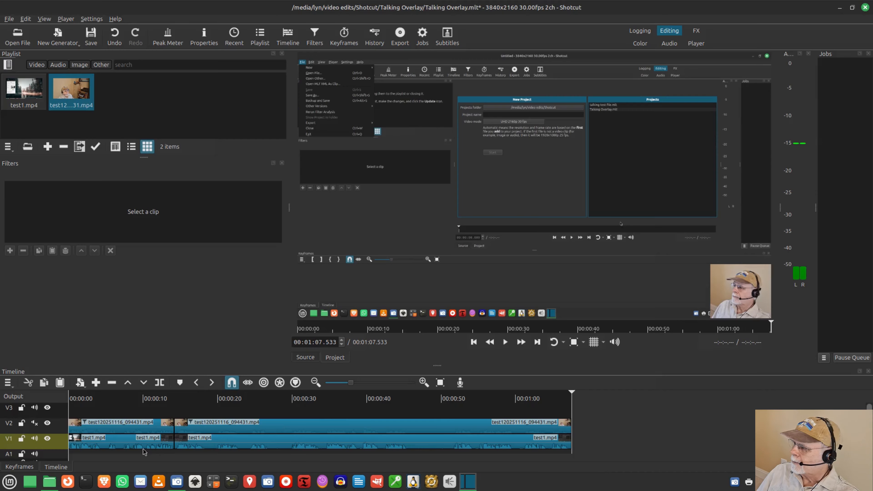
# Step: Select all four clips on V1 and V2 and move them together so they start at about 00:00:36
pyautogui.click(128, 446)
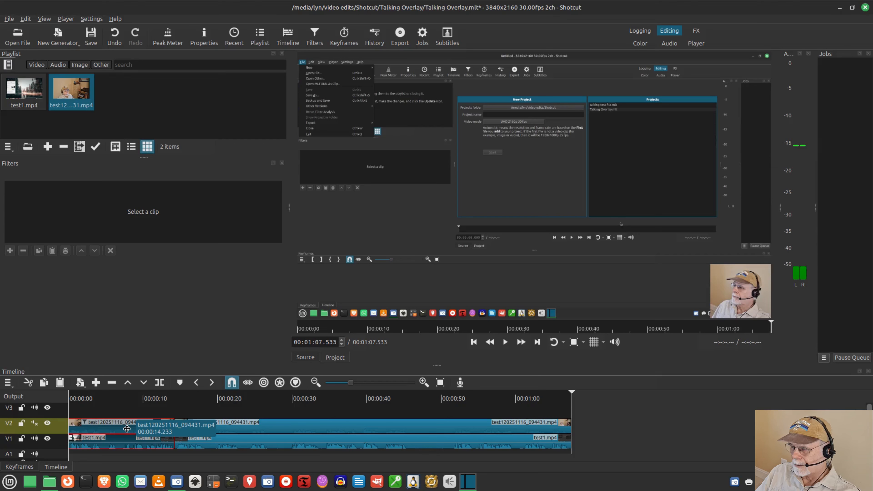
pyautogui.moveTo(127, 429); pyautogui.dragTo(127, 429)
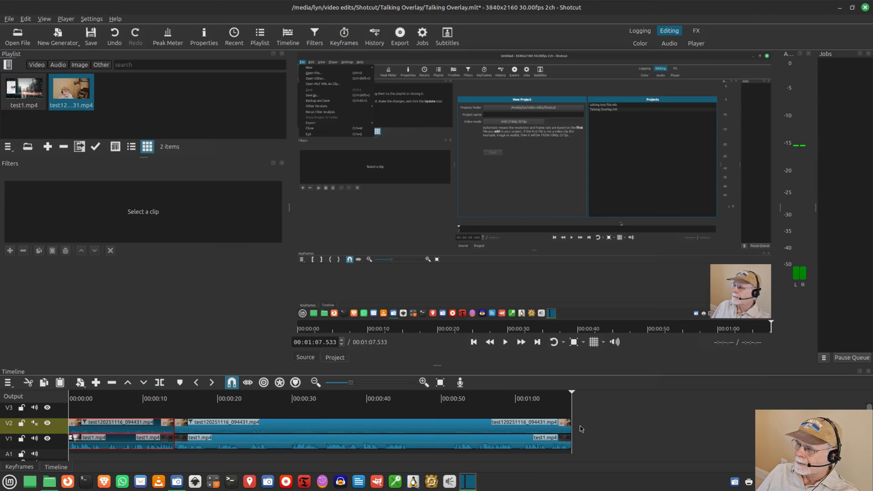
pyautogui.click(568, 430)
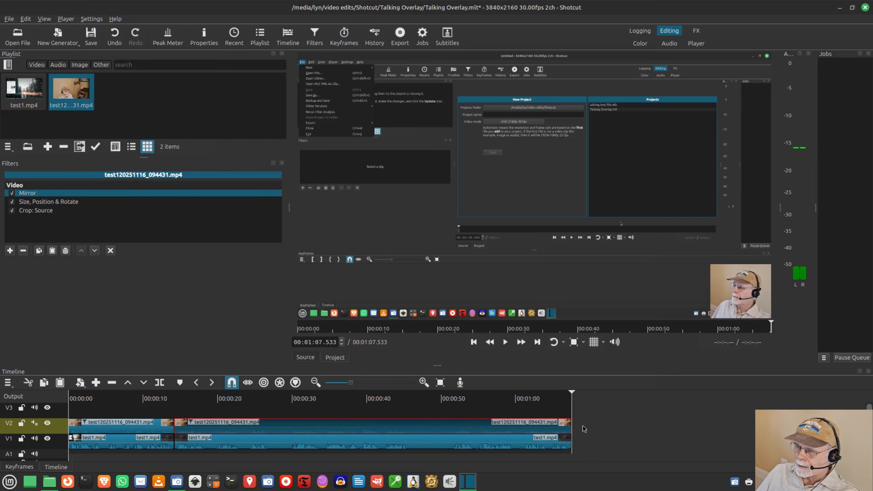
pyautogui.moveTo(582, 426); pyautogui.dragTo(77, 446)
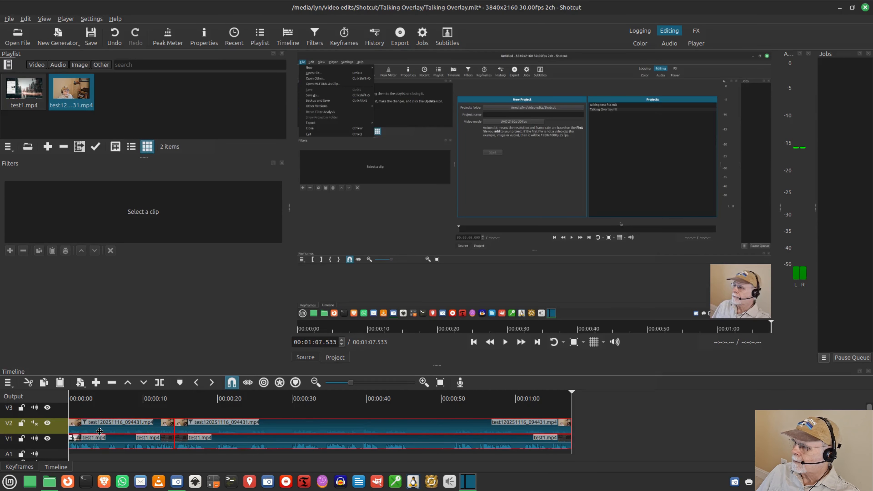
pyautogui.moveTo(100, 432); pyautogui.dragTo(232, 429)
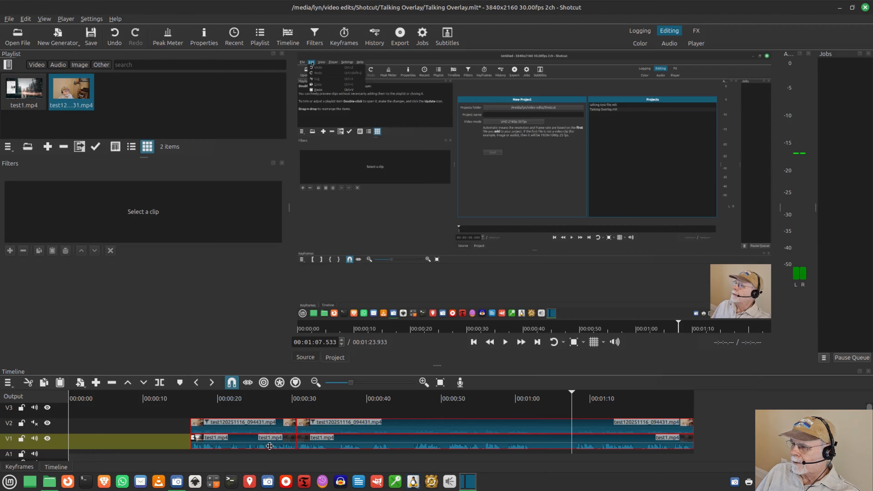
pyautogui.moveTo(270, 446); pyautogui.dragTo(143, 439)
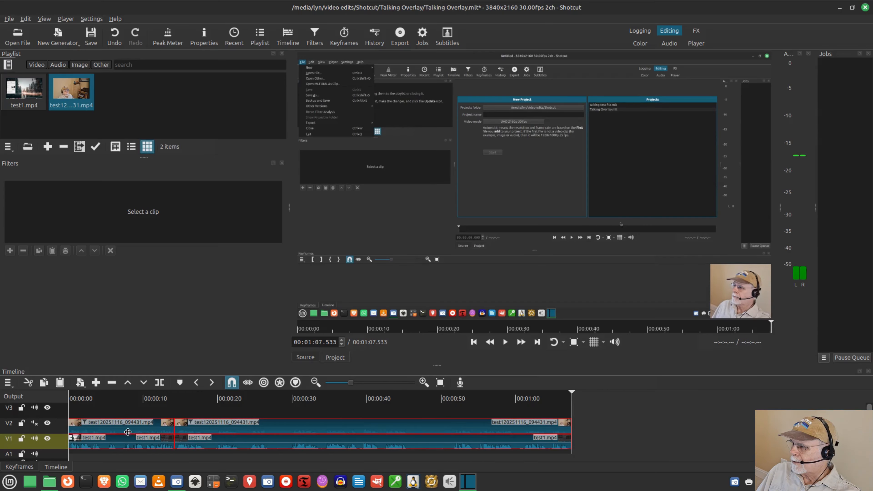
pyautogui.moveTo(128, 431); pyautogui.dragTo(410, 429)
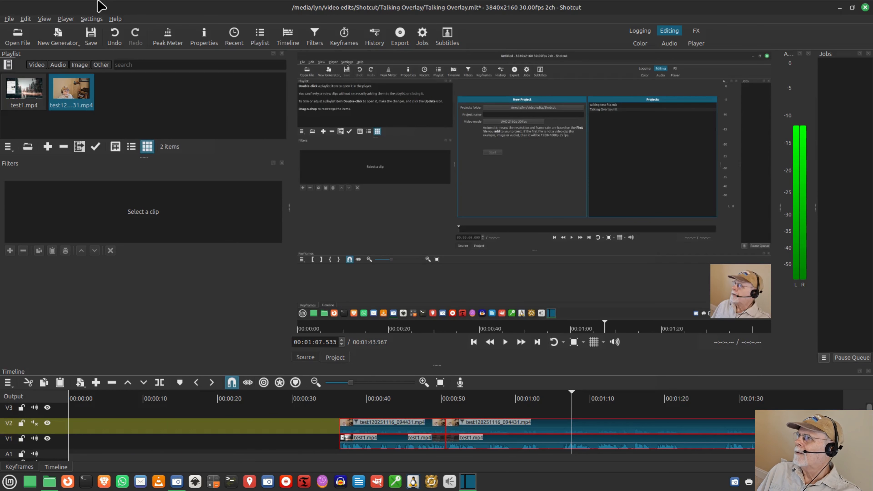
# Step: Open the video stayin alive.mp4 from the Shotcut folder in the source player
pyautogui.click(20, 37)
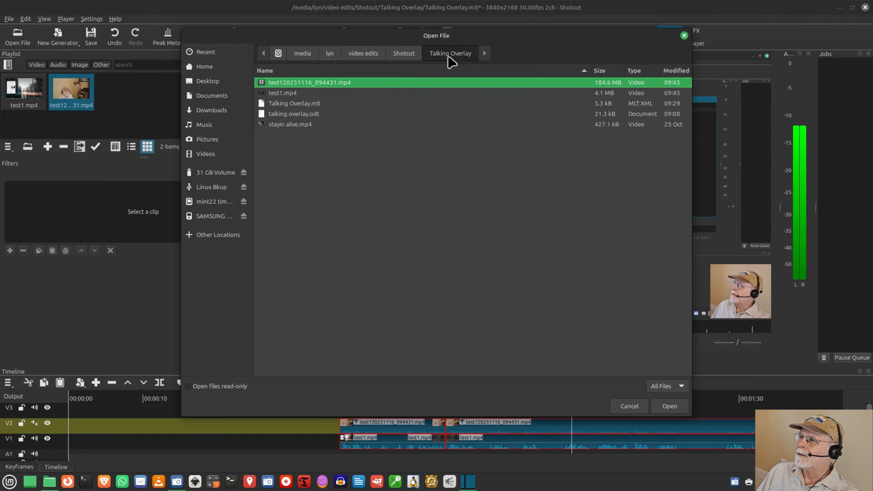
pyautogui.click(404, 55)
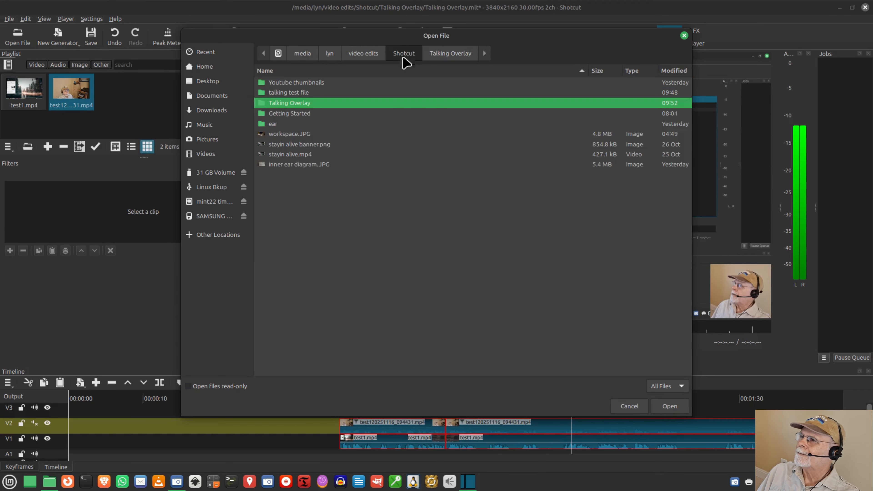
pyautogui.click(295, 155)
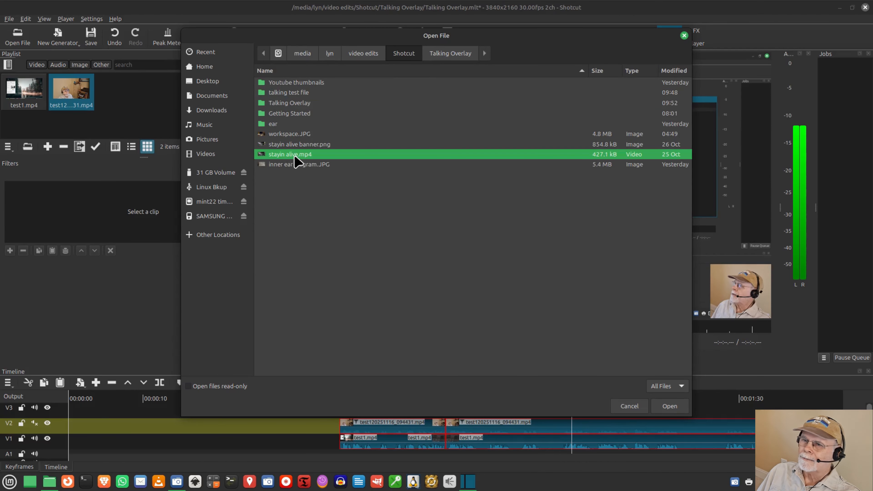
pyautogui.click(673, 407)
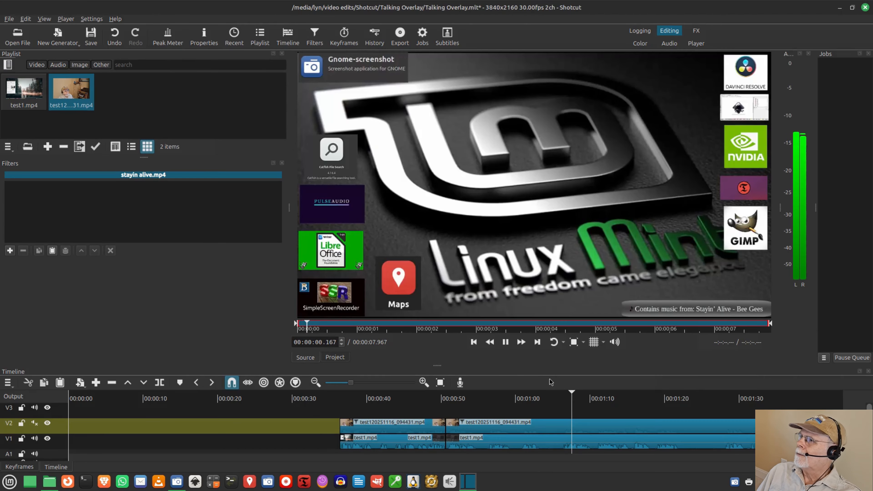
# Step: Pause the source preview, add stayin alive.mp4 to the playlist and place it at the very start of track V2
pyautogui.click(505, 344)
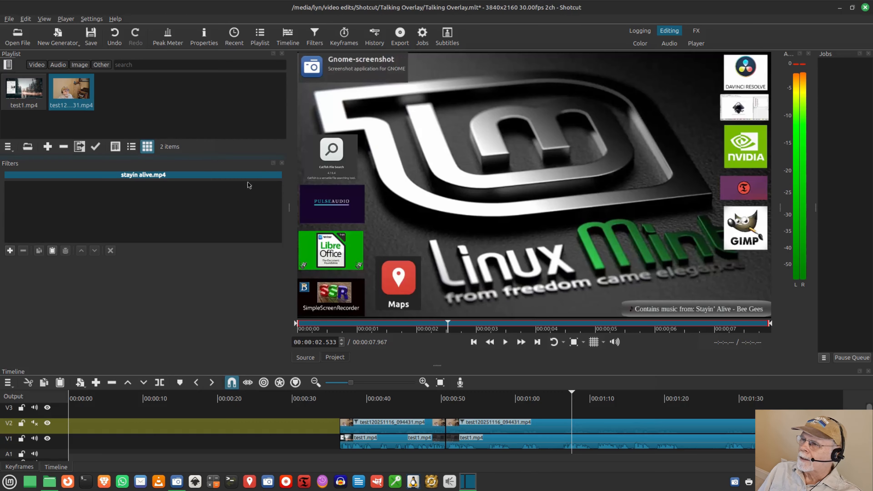
pyautogui.moveTo(412, 228); pyautogui.dragTo(118, 86)
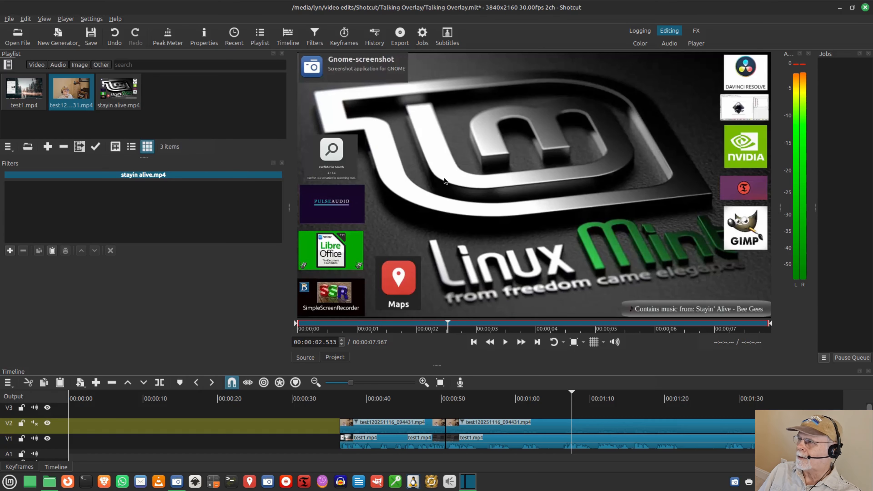
pyautogui.click(125, 92)
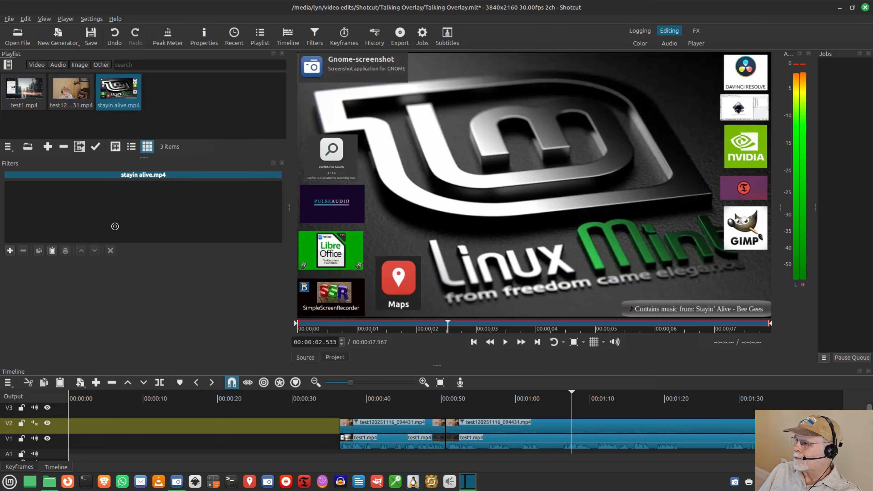
pyautogui.moveTo(115, 226); pyautogui.dragTo(69, 427)
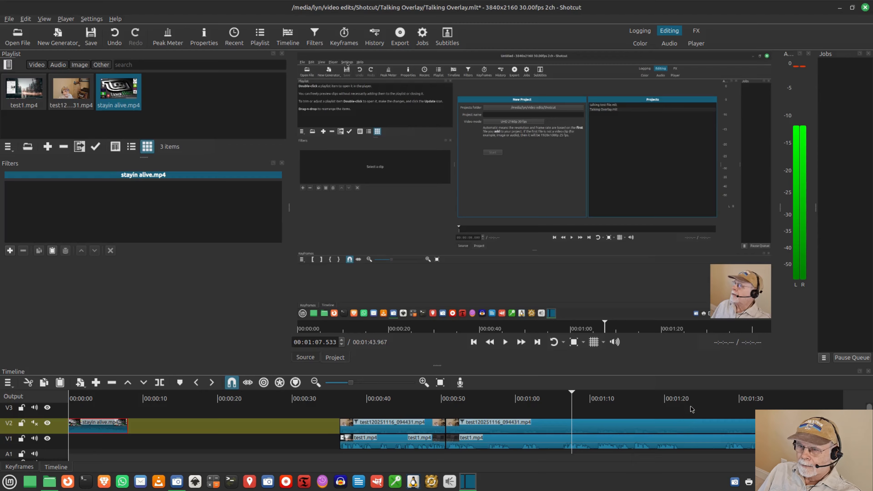
# Step: Move the four clips on V1 and V2 together against the end of stayin alive.mp4, and play the start of the timeline
pyautogui.moveTo(692, 407); pyautogui.dragTo(175, 420)
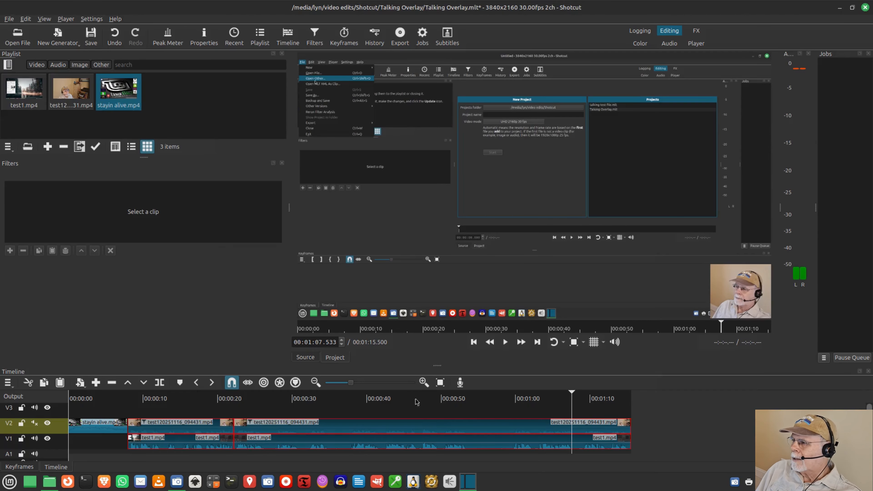
pyautogui.click(474, 342)
pyautogui.click(473, 342)
pyautogui.click(474, 342)
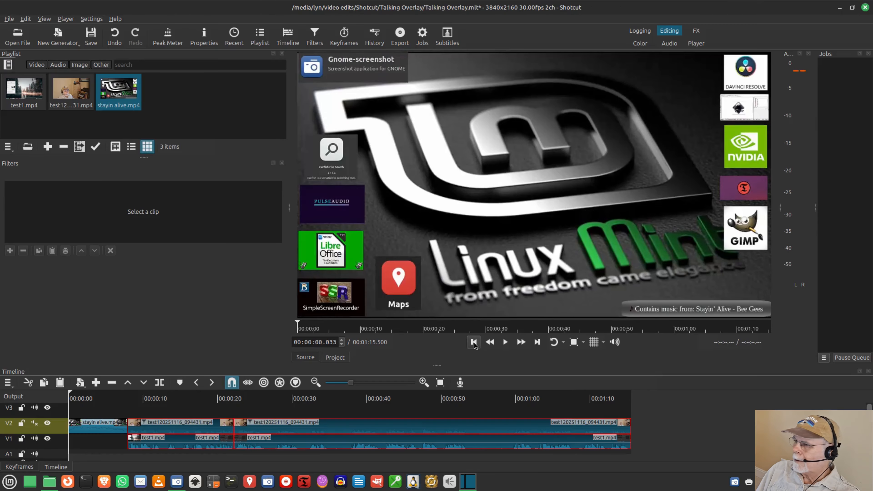
pyautogui.click(504, 342)
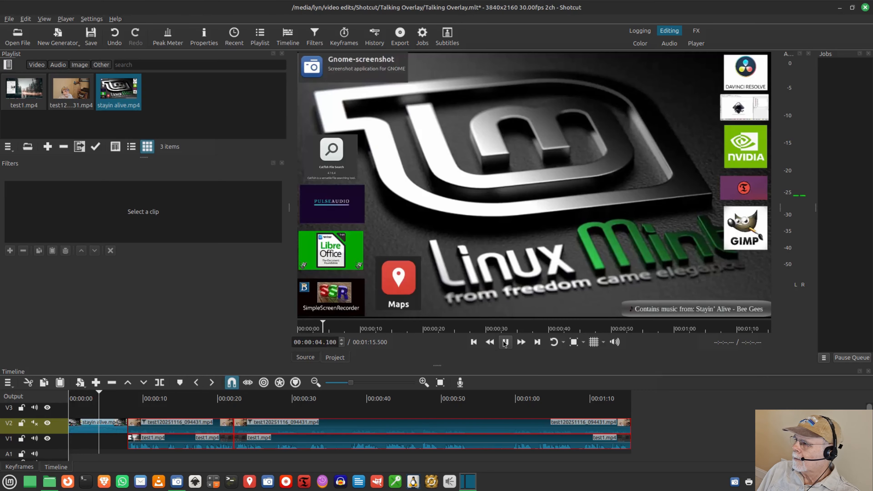
pyautogui.click(504, 342)
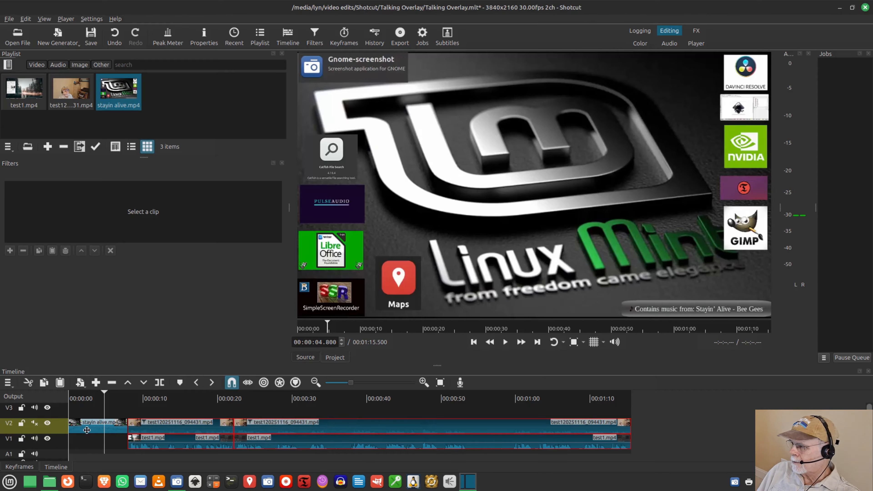
# Step: Move stayin alive.mp4 from V2 to the start of V3 and play the timeline from the beginning
pyautogui.moveTo(87, 430); pyautogui.dragTo(88, 419)
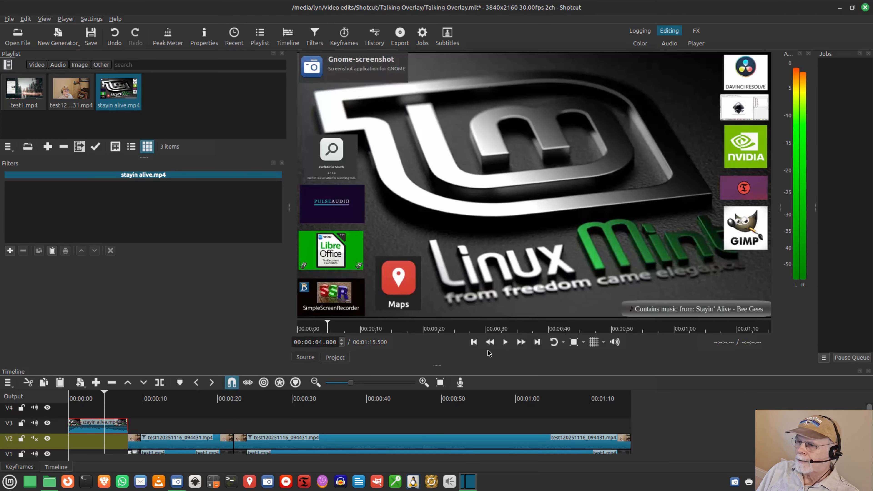
pyautogui.click(474, 345)
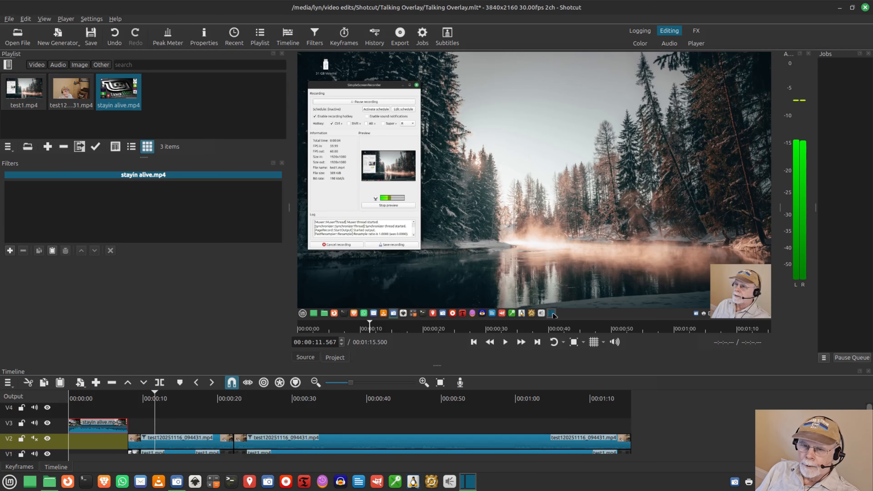
pyautogui.moveTo(869, 421); pyautogui.dragTo(869, 429)
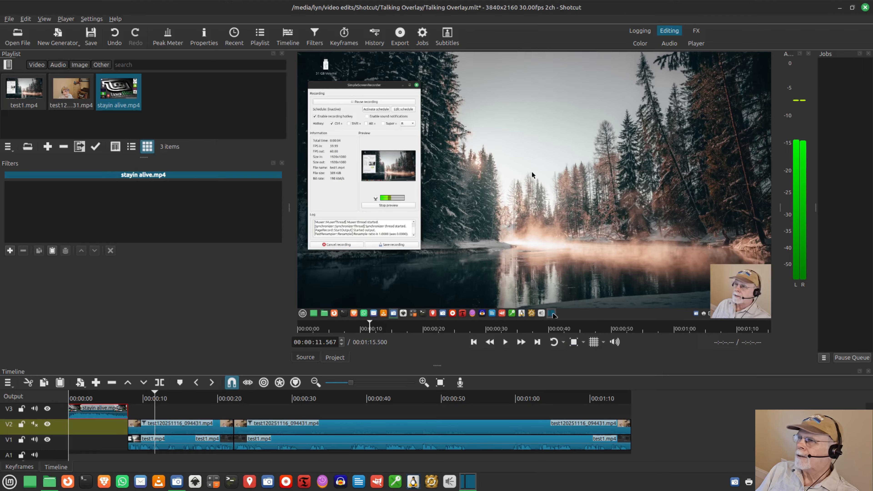
# Step: Review the advanced export settings and export the timeline as Talking Overlay.mp4 into the Talking Overlay folder
pyautogui.click(398, 37)
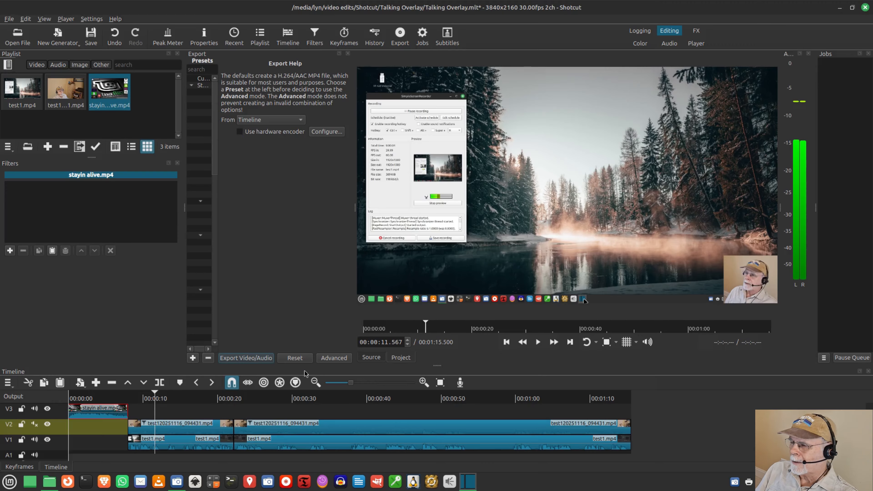
pyautogui.click(332, 358)
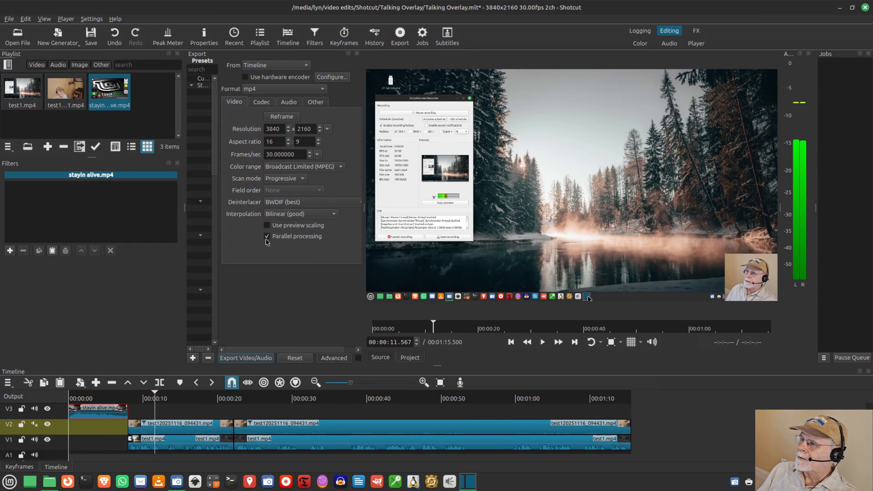
pyautogui.moveTo(266, 242)
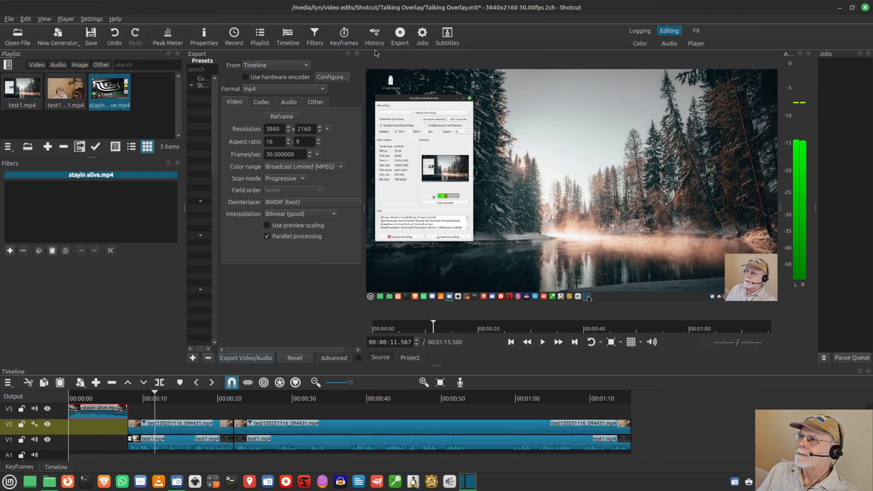
pyautogui.click(357, 54)
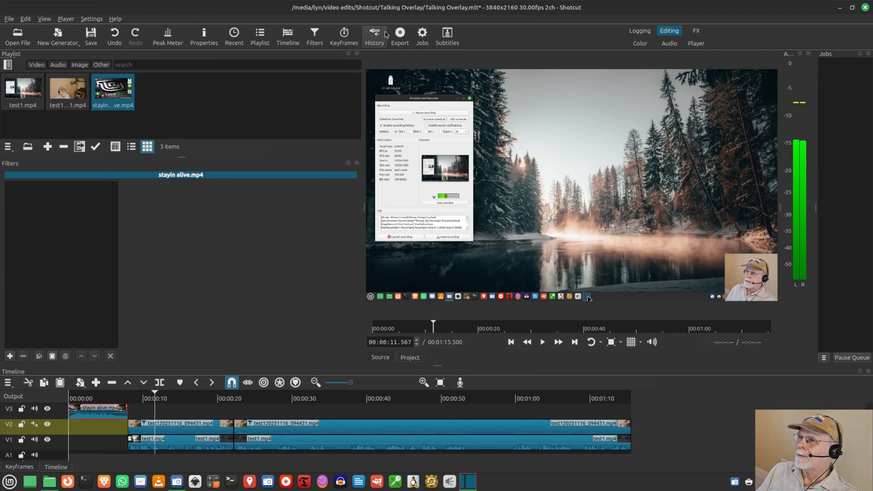
pyautogui.click(399, 35)
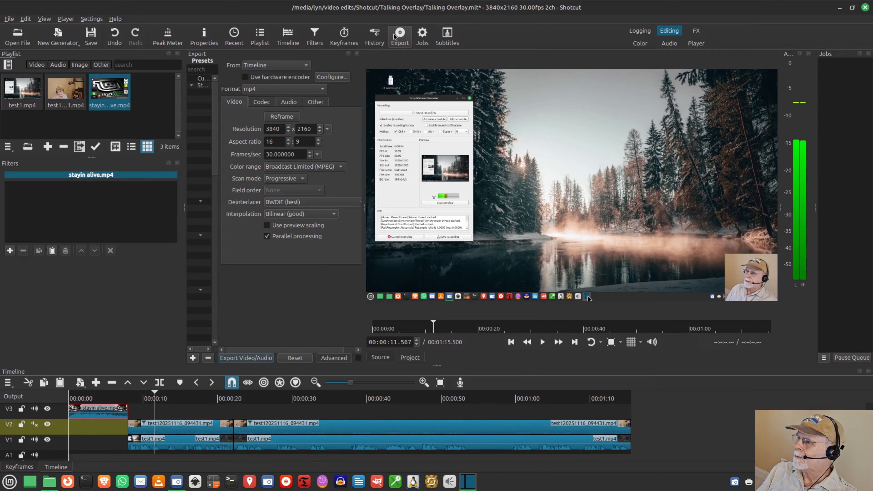
pyautogui.click(236, 358)
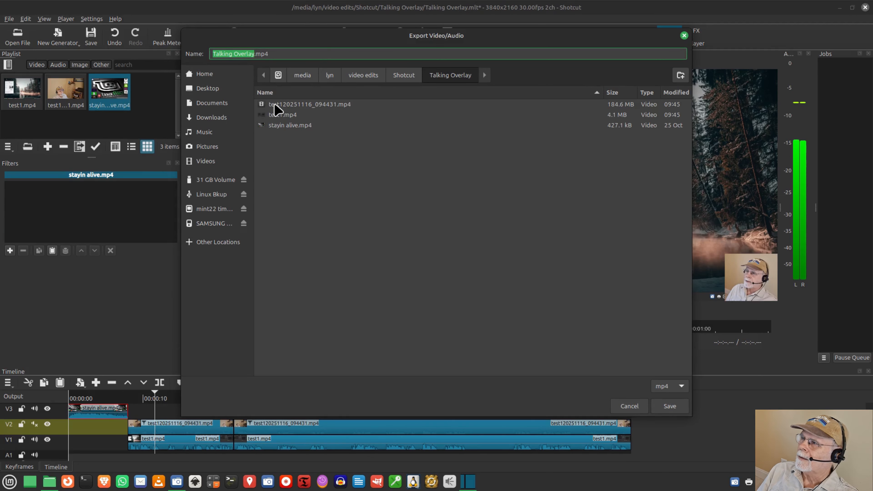
pyautogui.click(667, 407)
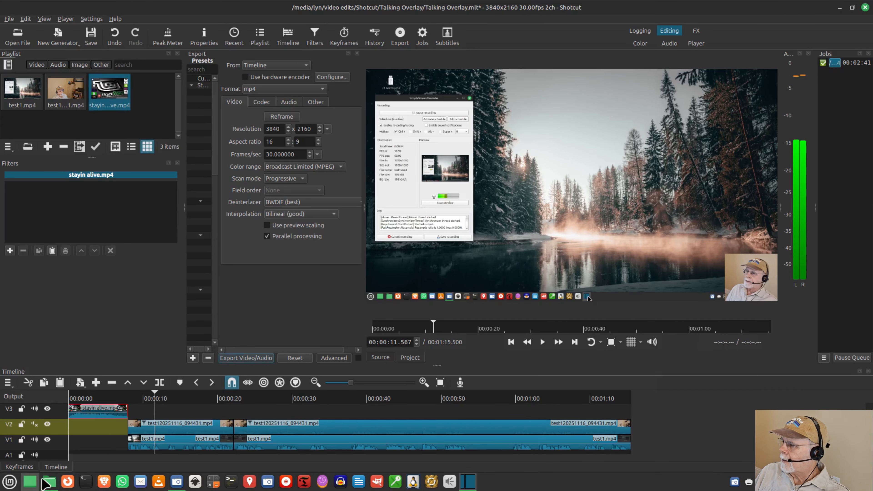
# Step: Switch to the file manager and check the Talking Overlay folder under video edits > Shotcut for the exported video
pyautogui.click(49, 483)
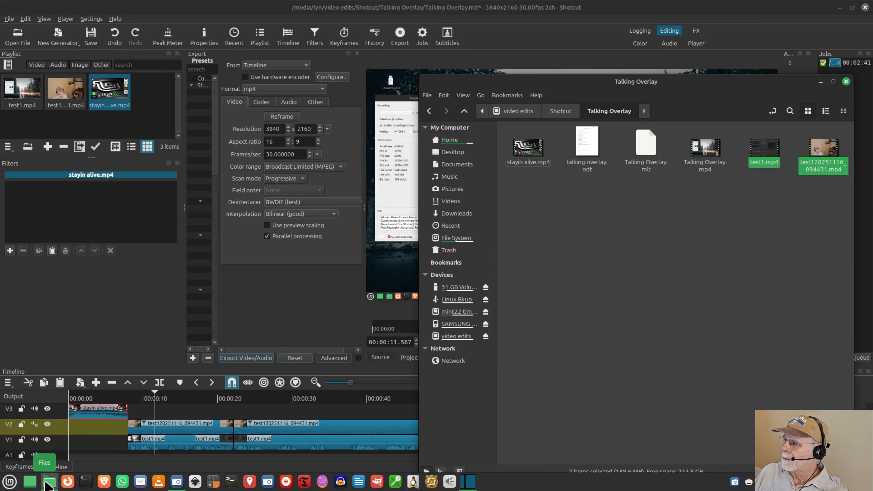
pyautogui.click(49, 483)
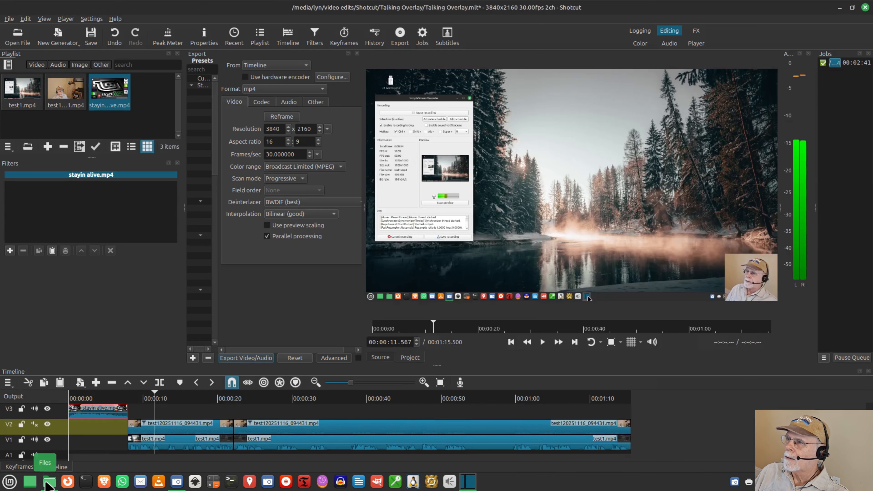
pyautogui.click(50, 483)
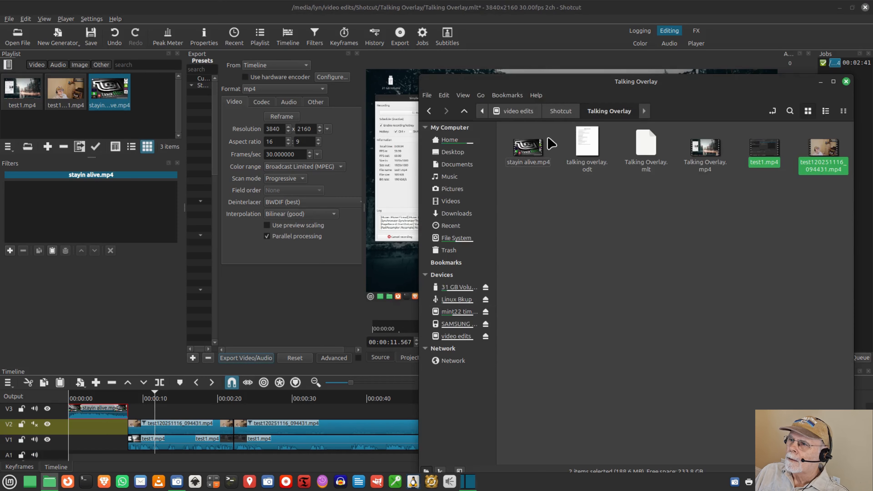
pyautogui.click(461, 338)
pyautogui.click(587, 151)
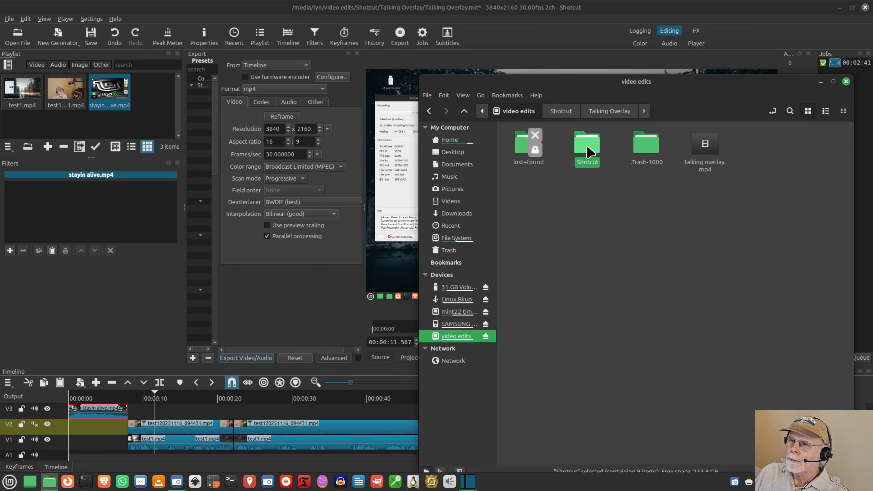
pyautogui.doubleClick(587, 152)
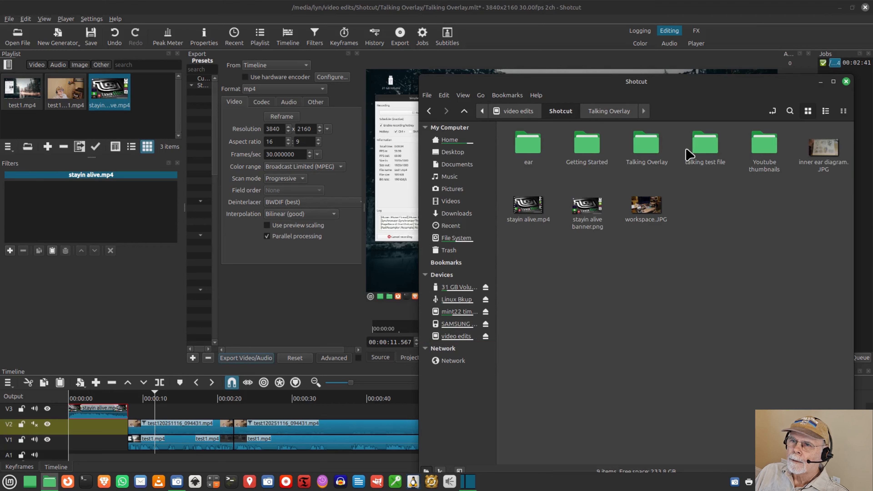
pyautogui.doubleClick(646, 152)
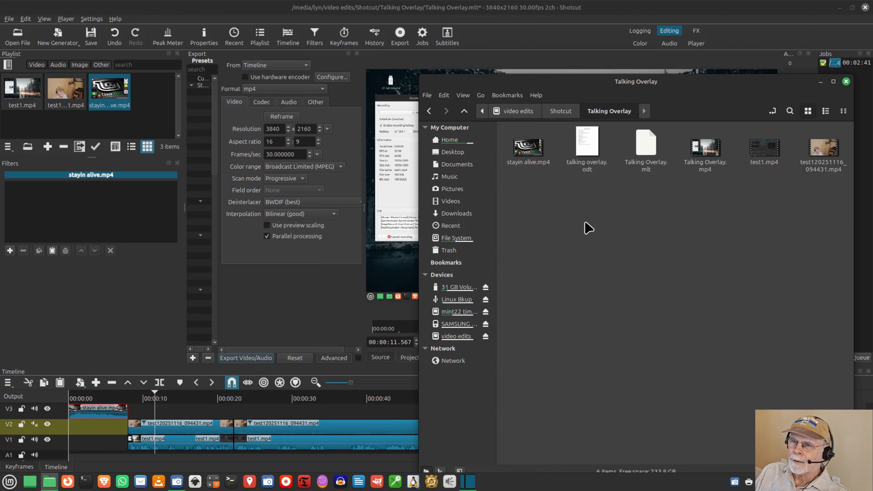
pyautogui.click(846, 81)
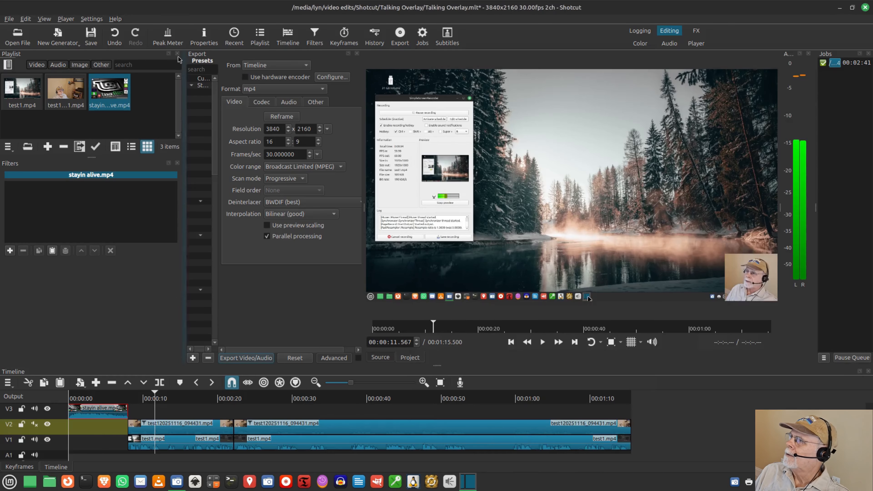
# Step: Save the Talking Overlay project in Shotcut and create a backup copy of it with Backup and Save
pyautogui.click(90, 34)
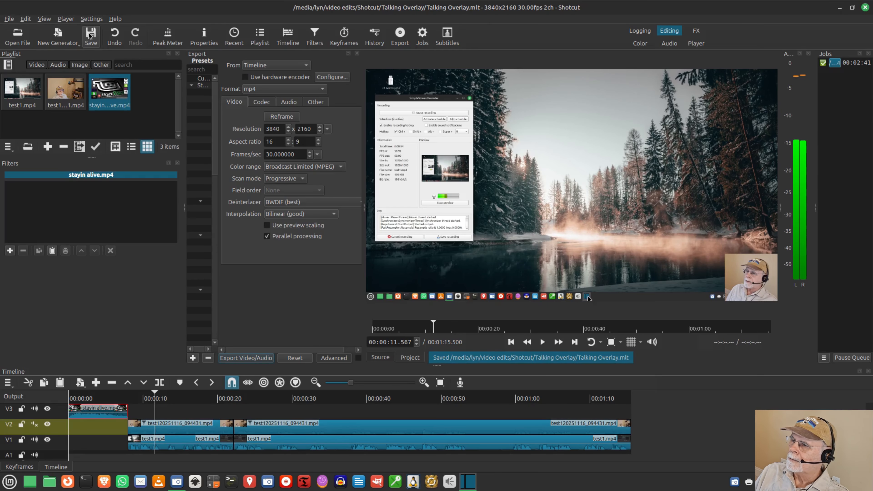
pyautogui.click(9, 18)
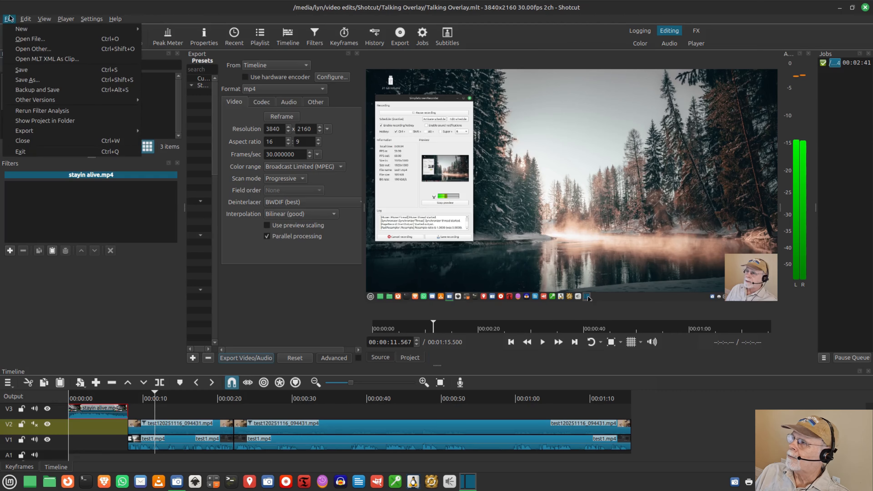
pyautogui.click(20, 91)
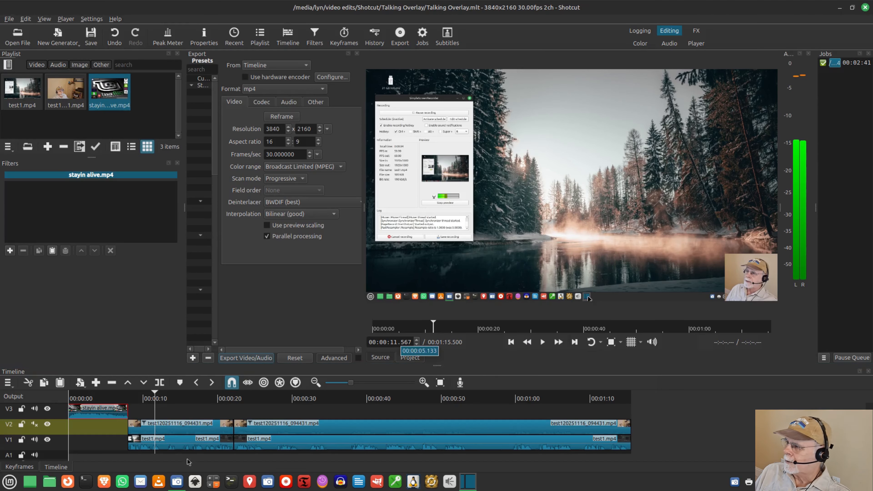
# Step: In the file manager, open video edits > Shotcut > Talking Overlay and compress all its files into Talking Overlay.zip in that folder
pyautogui.click(50, 483)
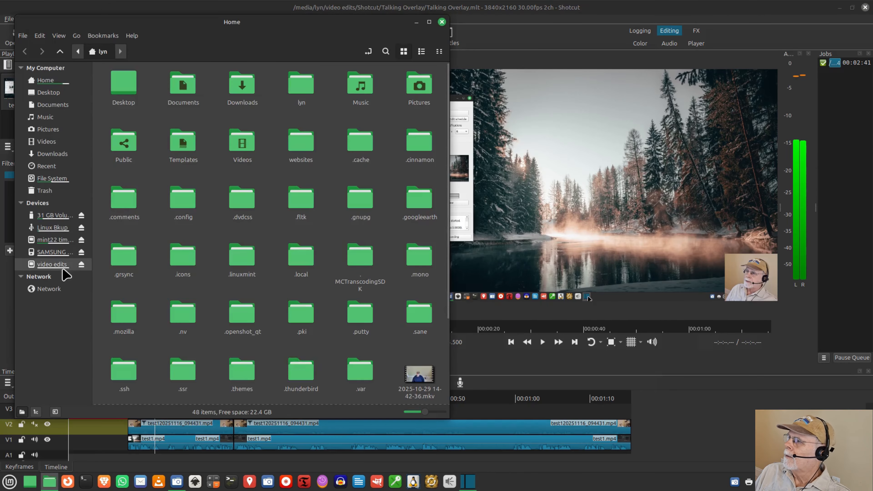
pyautogui.click(51, 264)
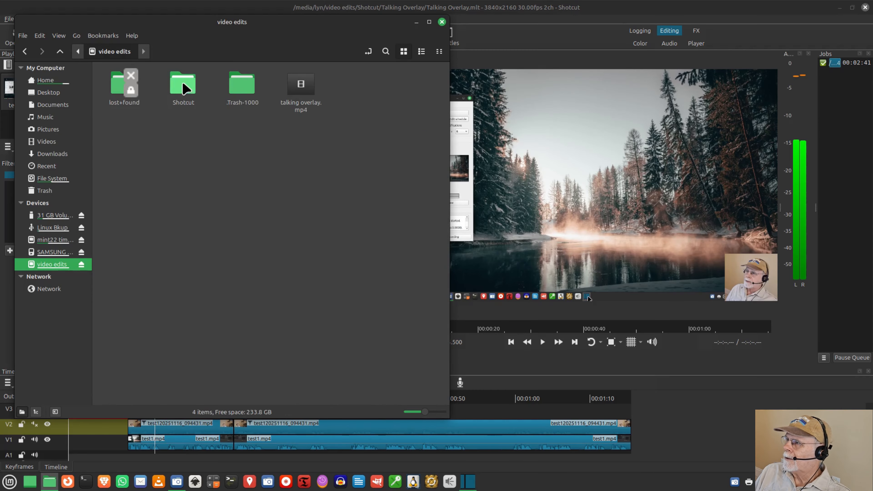
pyautogui.doubleClick(183, 84)
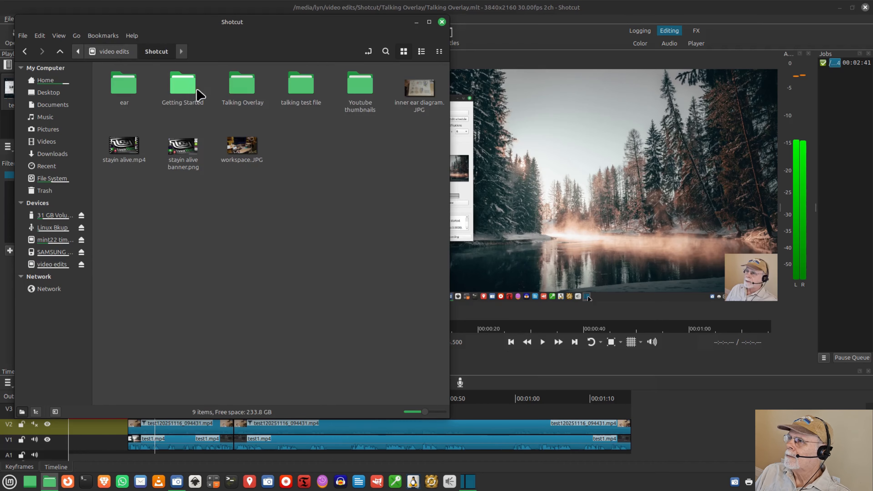
pyautogui.doubleClick(237, 86)
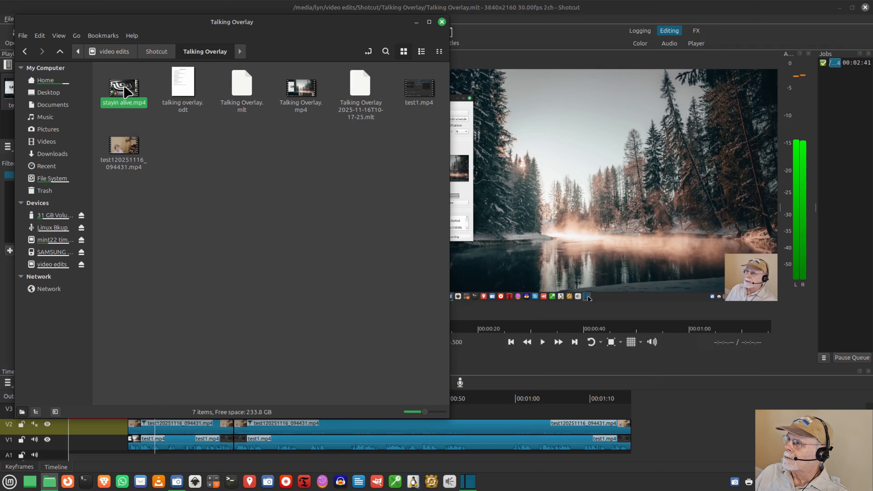
pyautogui.keyDown('shift'); pyautogui.click(114, 150); pyautogui.keyUp('shift')
pyautogui.rightClick(115, 151)
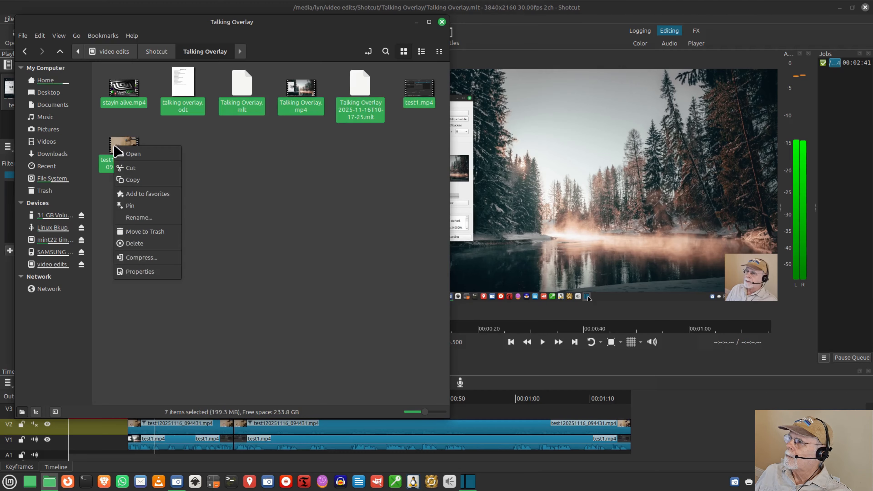
pyautogui.click(138, 264)
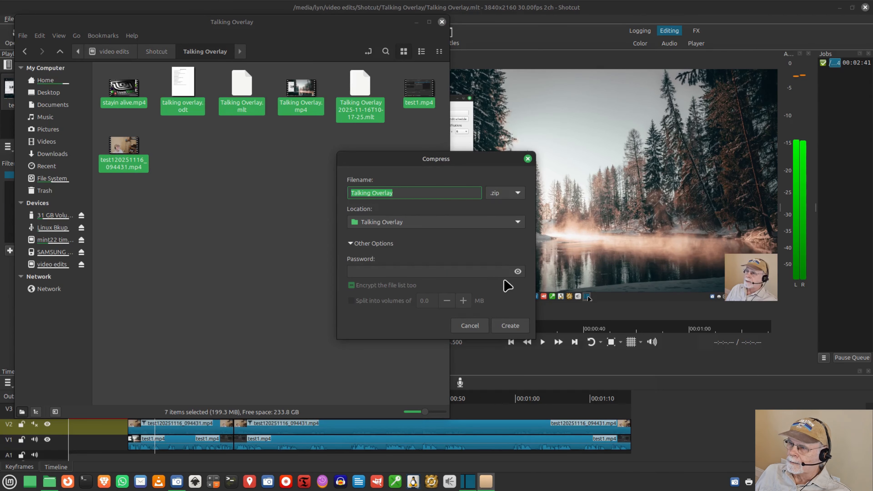
pyautogui.click(508, 326)
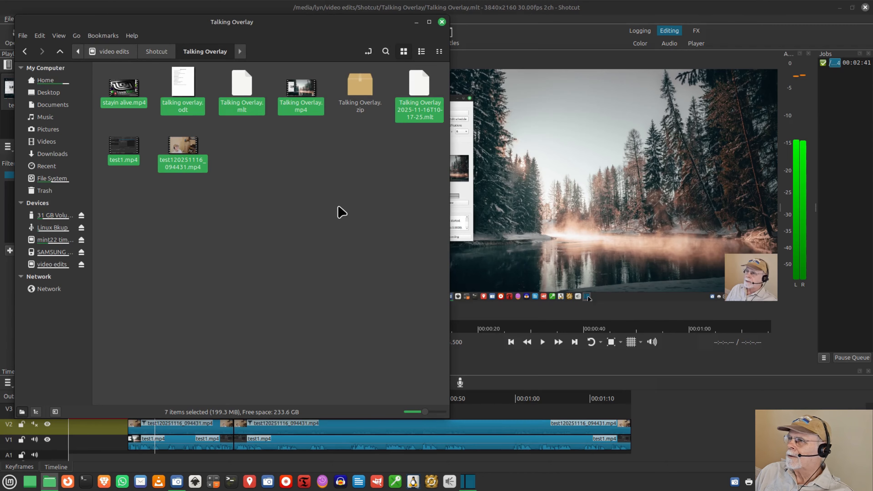
# Step: Move Talking Overlay.zip from the Talking Overlay folder into the Youtube Videos folder on the Linux Bkup drive
pyautogui.rightClick(361, 83)
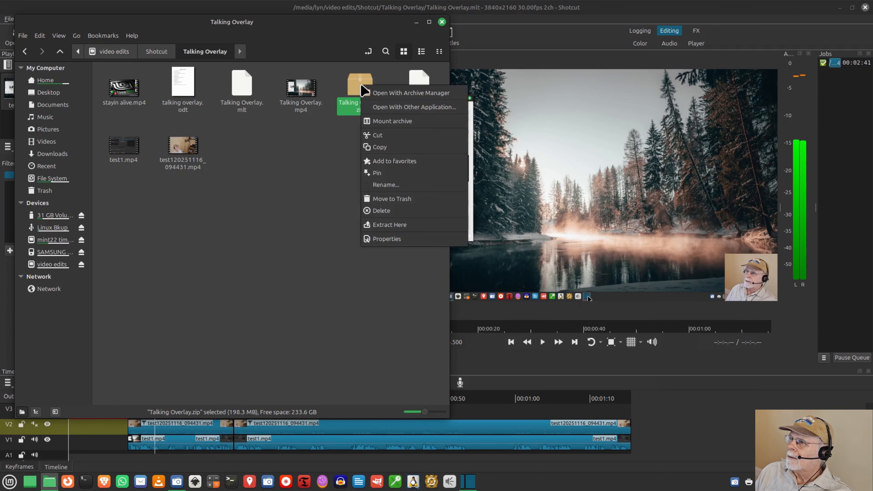
pyautogui.click(379, 135)
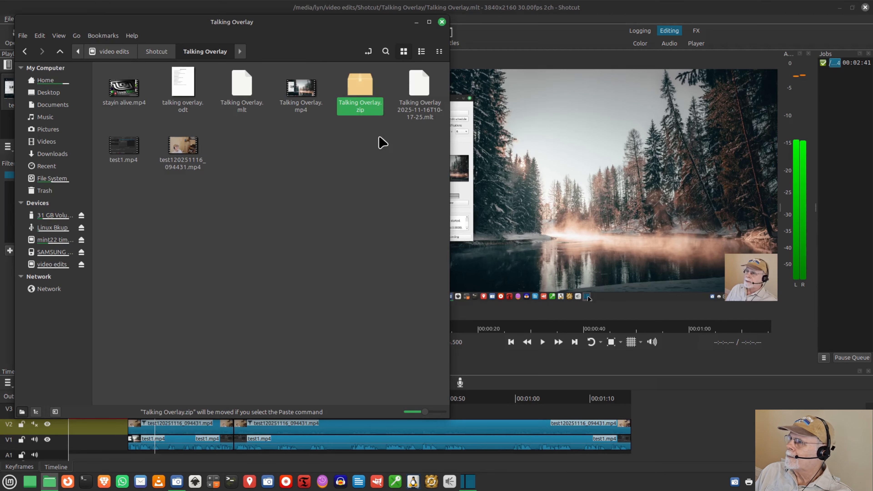
pyautogui.click(56, 230)
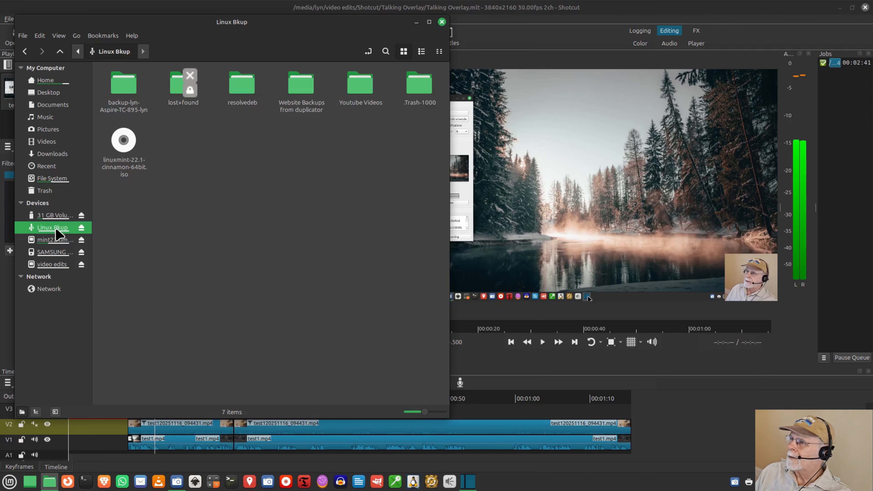
pyautogui.doubleClick(365, 94)
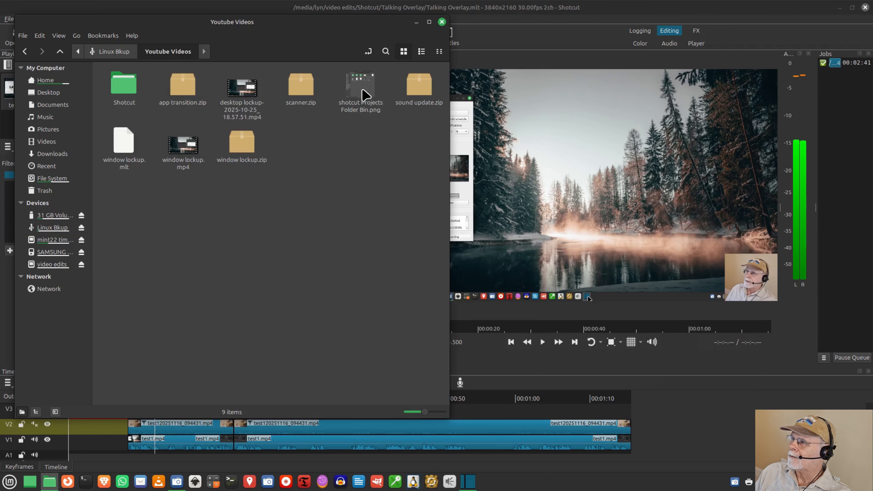
pyautogui.rightClick(317, 146)
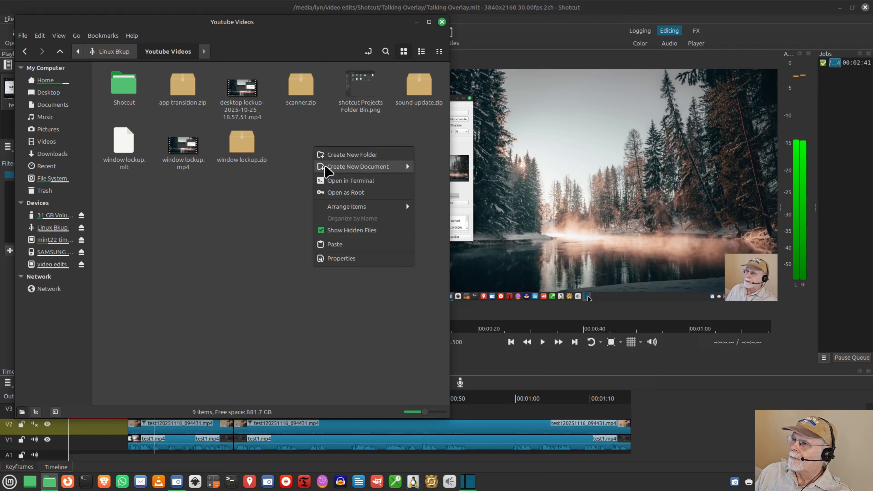
pyautogui.click(342, 245)
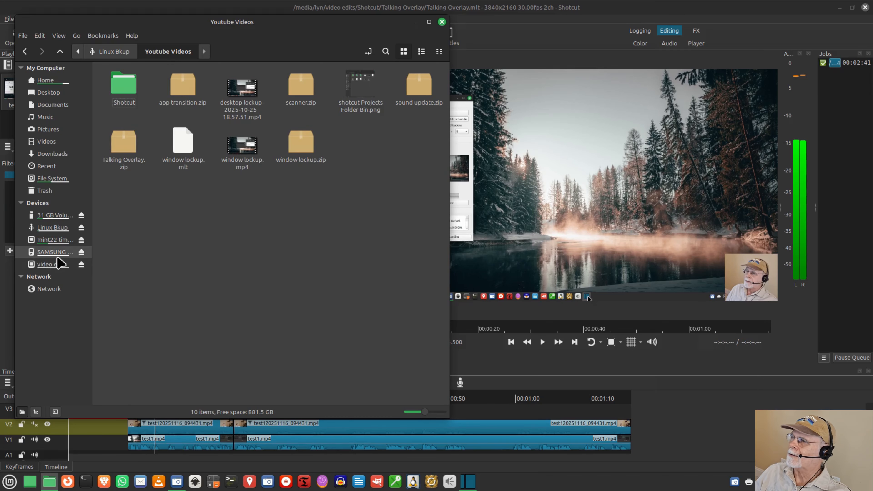
# Step: Close the file manager window and exit Shotcut
pyautogui.click(443, 22)
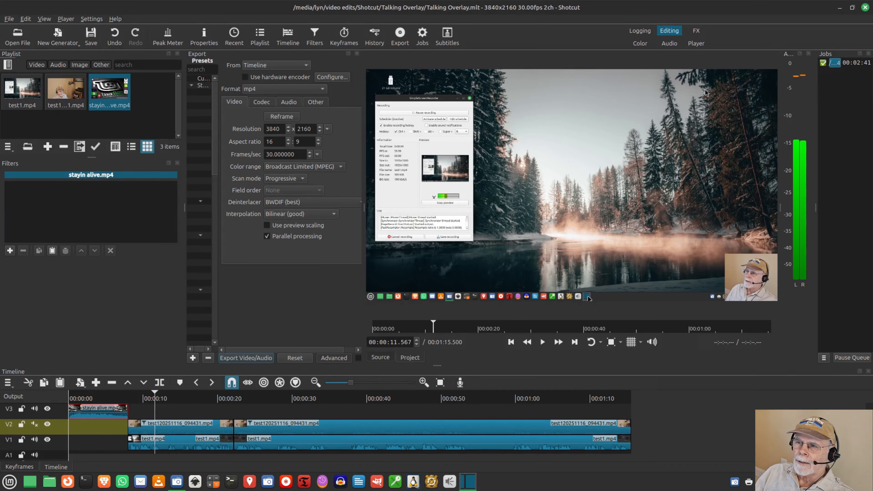
pyautogui.click(865, 7)
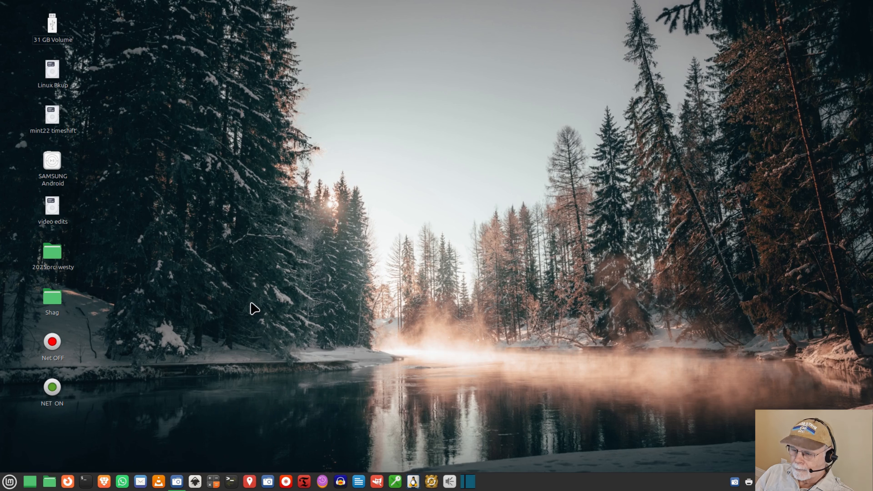